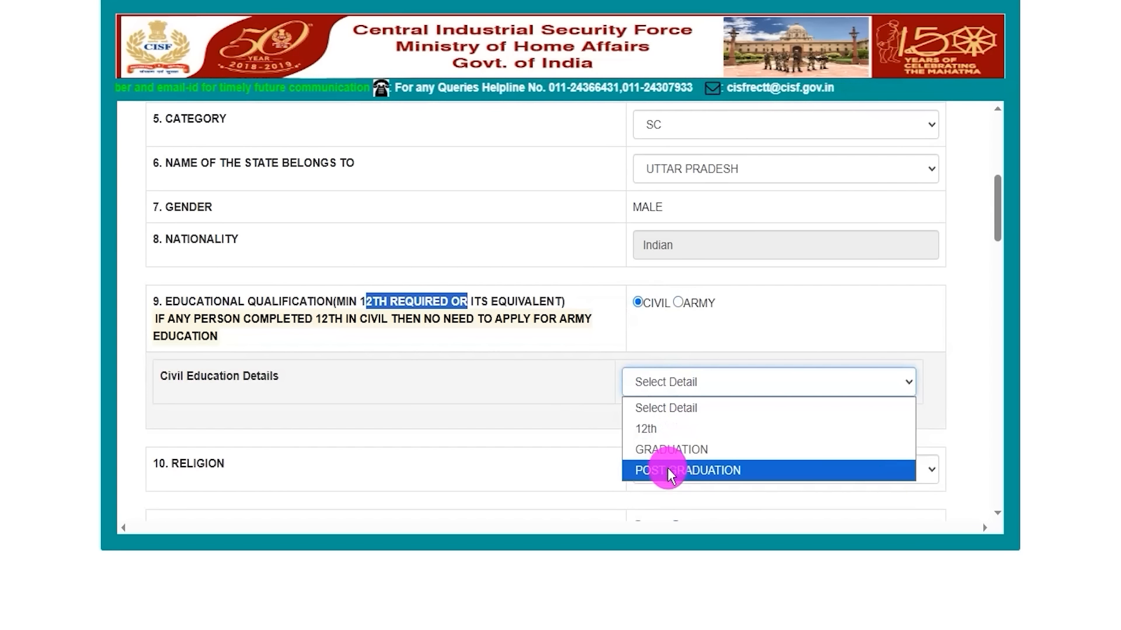
Try switching the educational qualification from Civil to Army and open the Army education details options
{"action": "left_click", "coordinate": [645, 430]}
{"action": "left_click", "coordinate": [677, 303]}
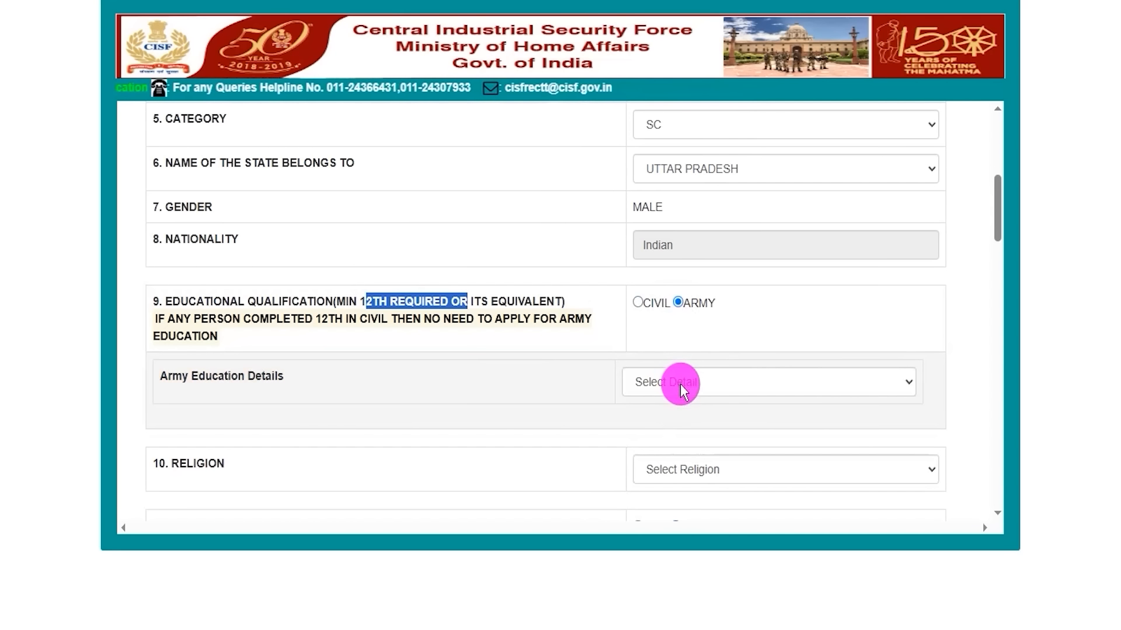
{"action": "left_click", "coordinate": [680, 384]}
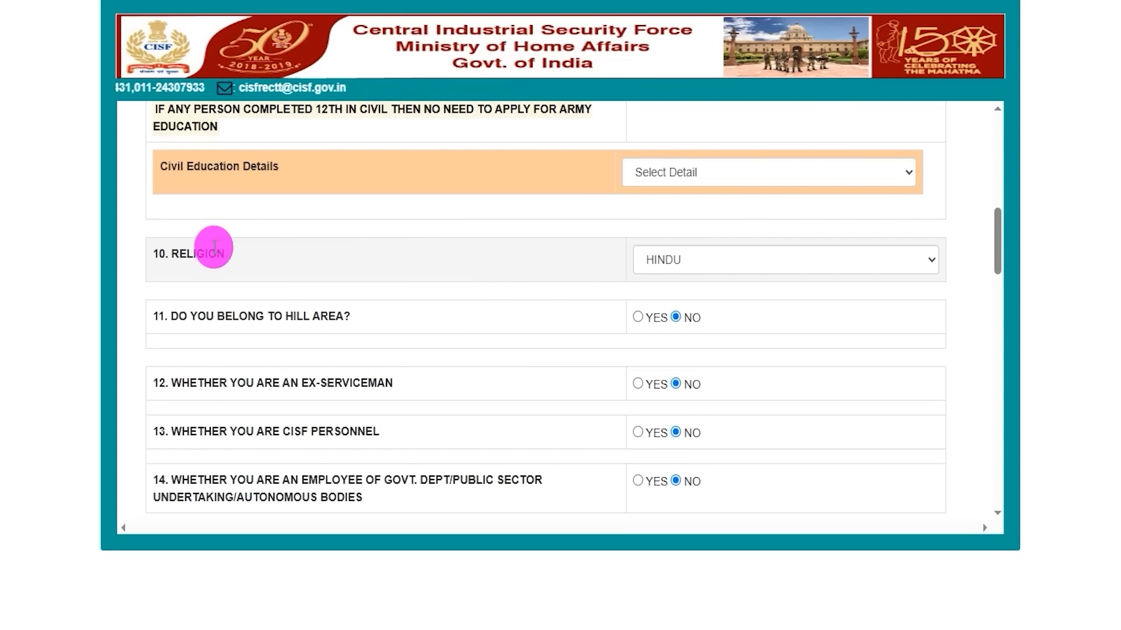
Set the applicant's religion to HINDU
{"action": "left_click_drag", "start_coordinate": [178, 253], "coordinate": [534, 252]}
{"action": "left_click", "coordinate": [677, 259]}
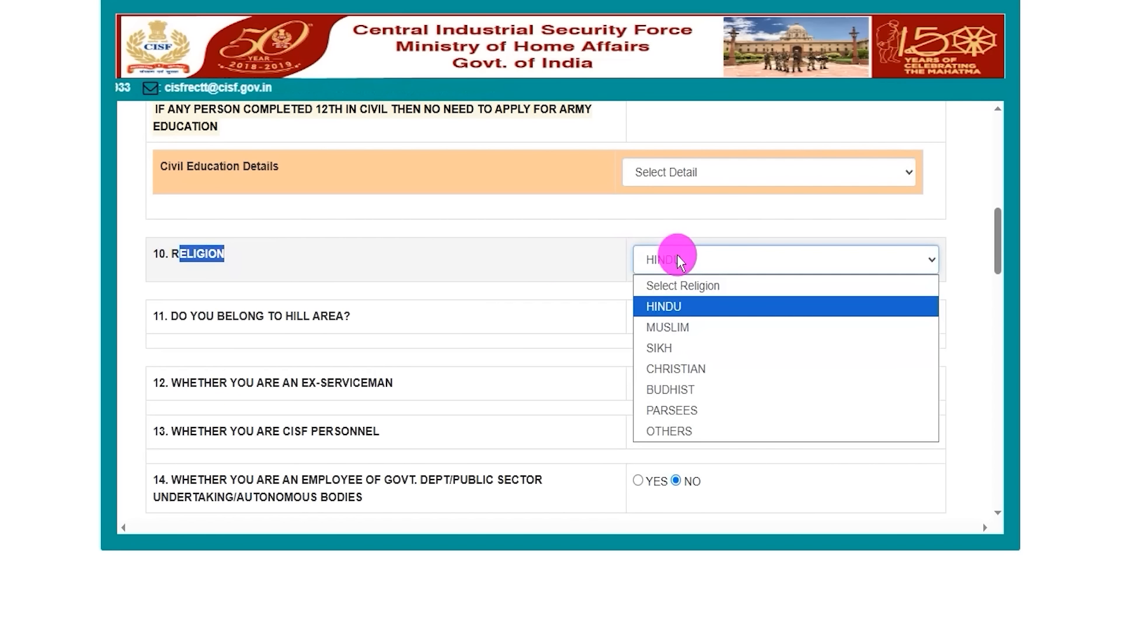
{"action": "left_click", "coordinate": [621, 305]}
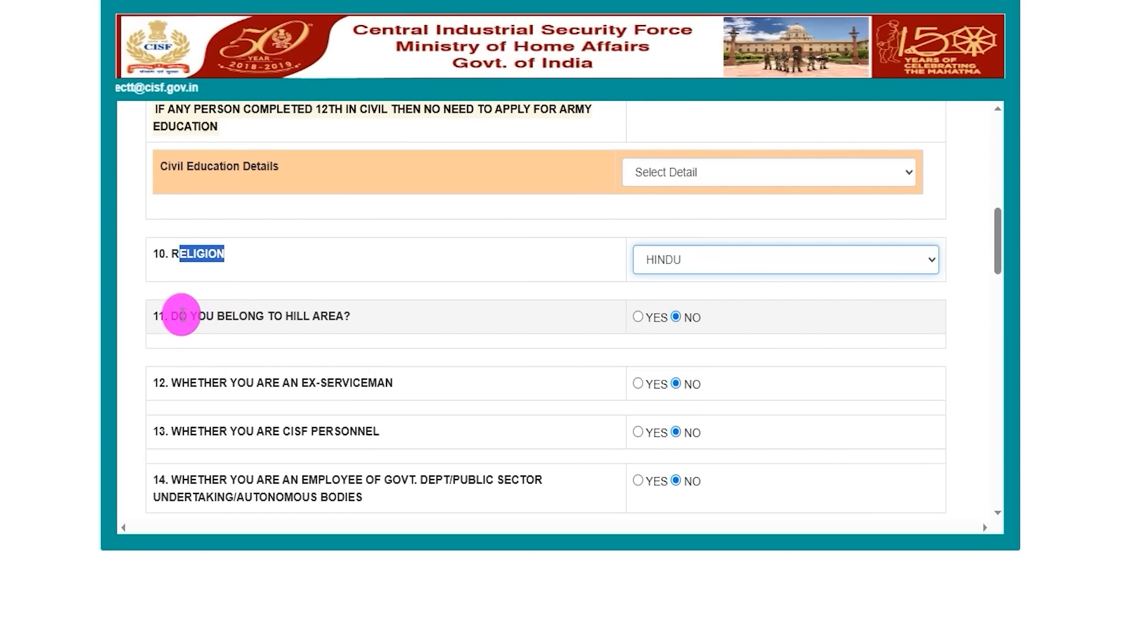
Try answering YES to the hill area question, check the hill area list, and return the answer to NO
{"action": "left_click_drag", "start_coordinate": [180, 314], "coordinate": [320, 316]}
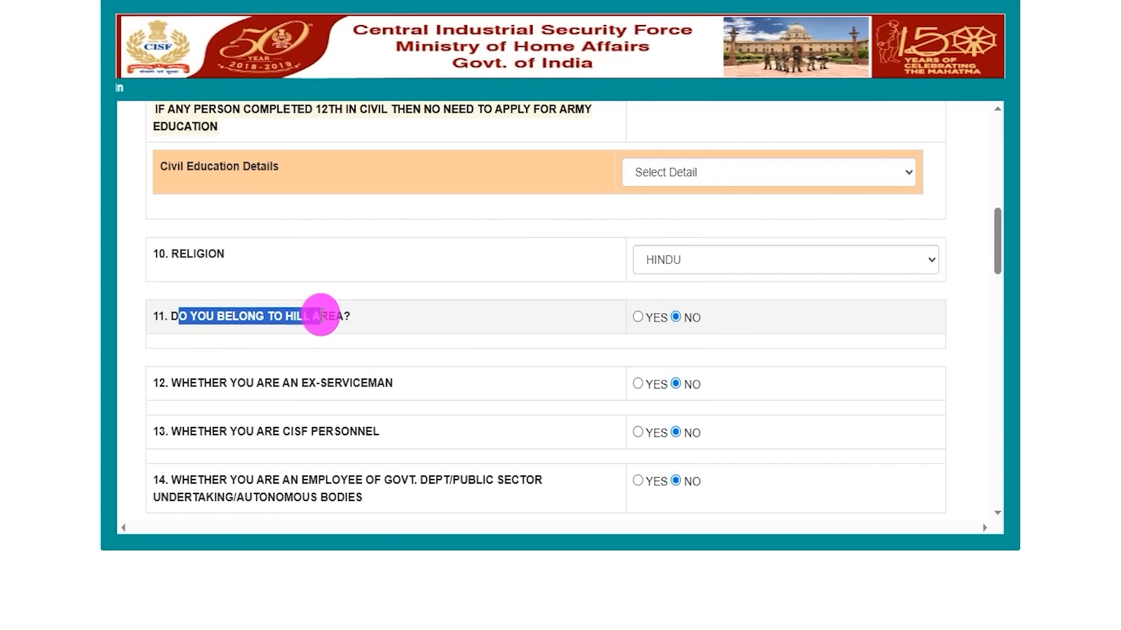
{"action": "left_click", "coordinate": [638, 317]}
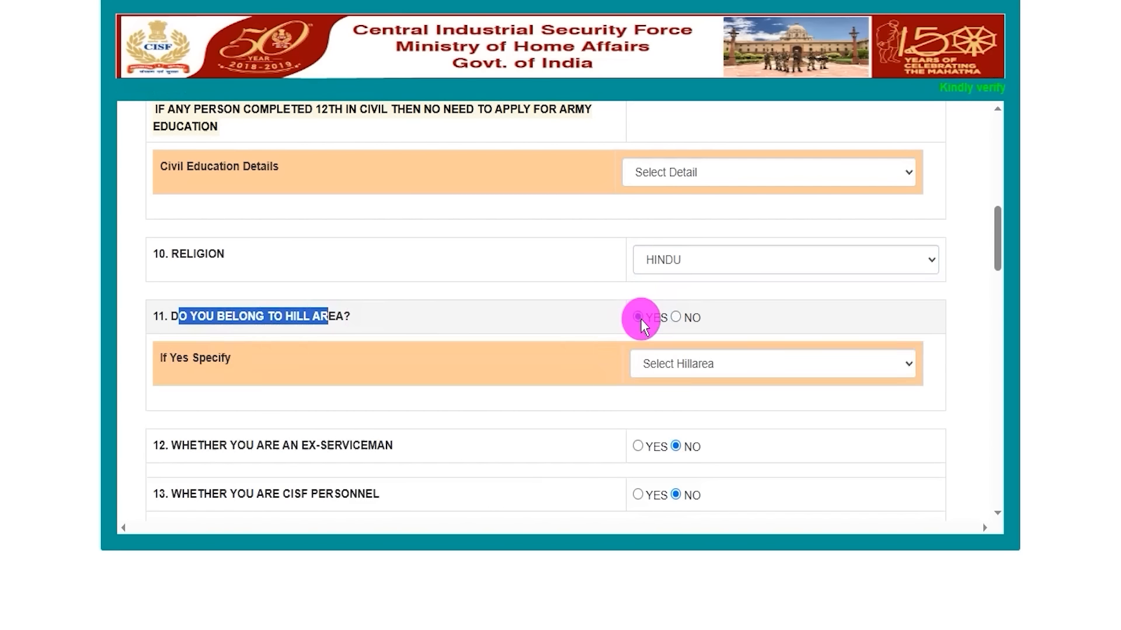
{"action": "left_click", "coordinate": [665, 363]}
{"action": "left_click", "coordinate": [665, 366]}
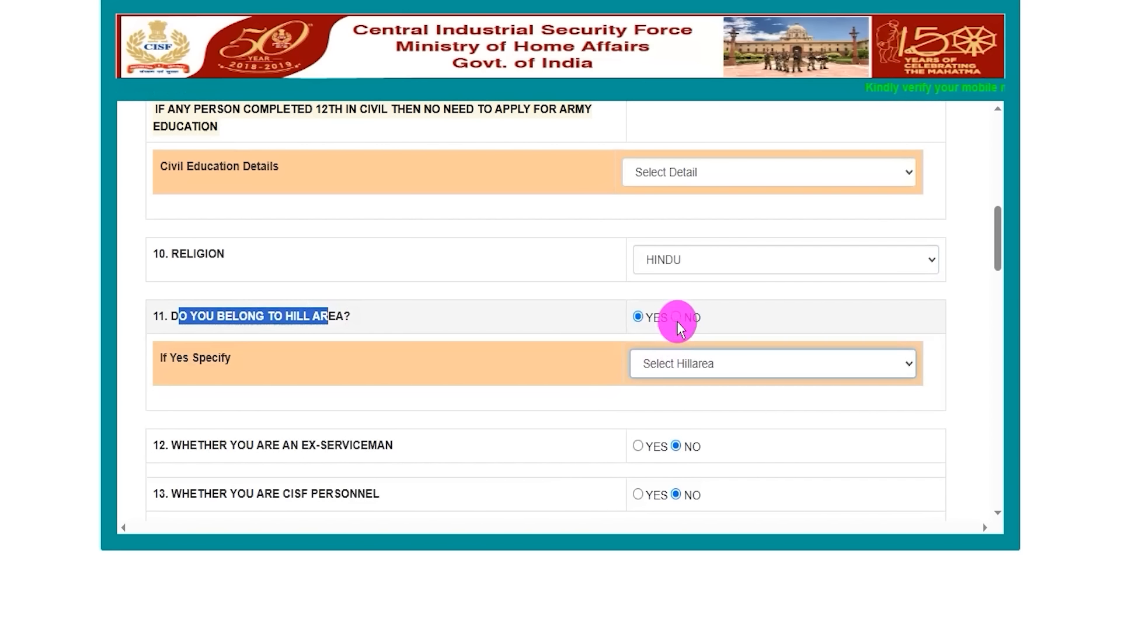
{"action": "left_click", "coordinate": [675, 316]}
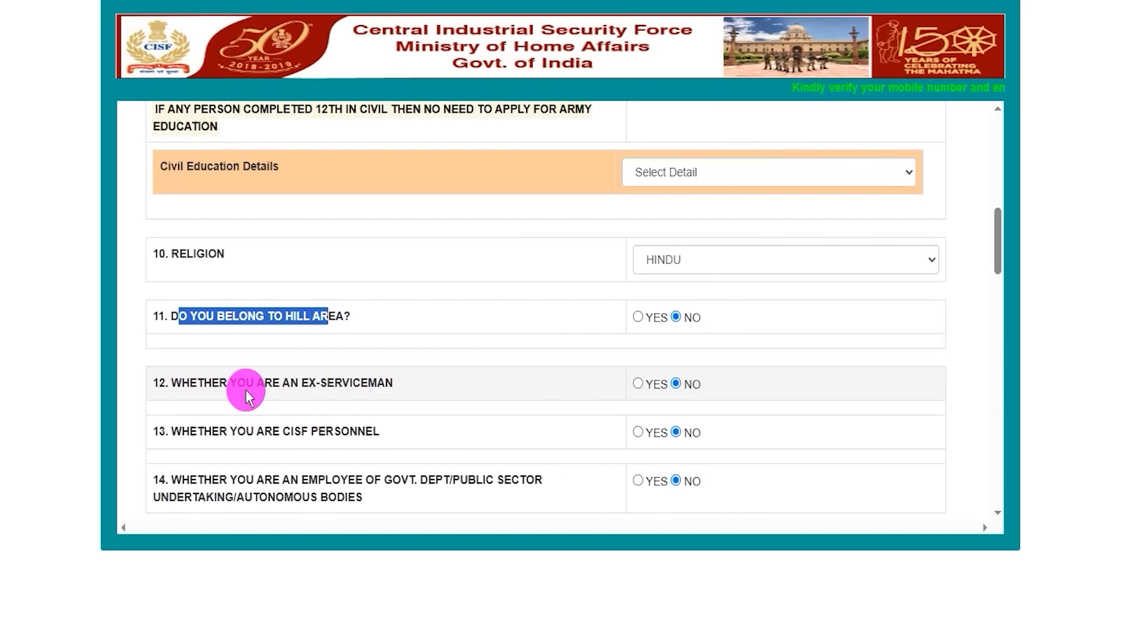
Try answering YES to the ex-serviceman question, check its service number field, and return the answer to NO
{"action": "left_click_drag", "start_coordinate": [181, 383], "coordinate": [371, 376]}
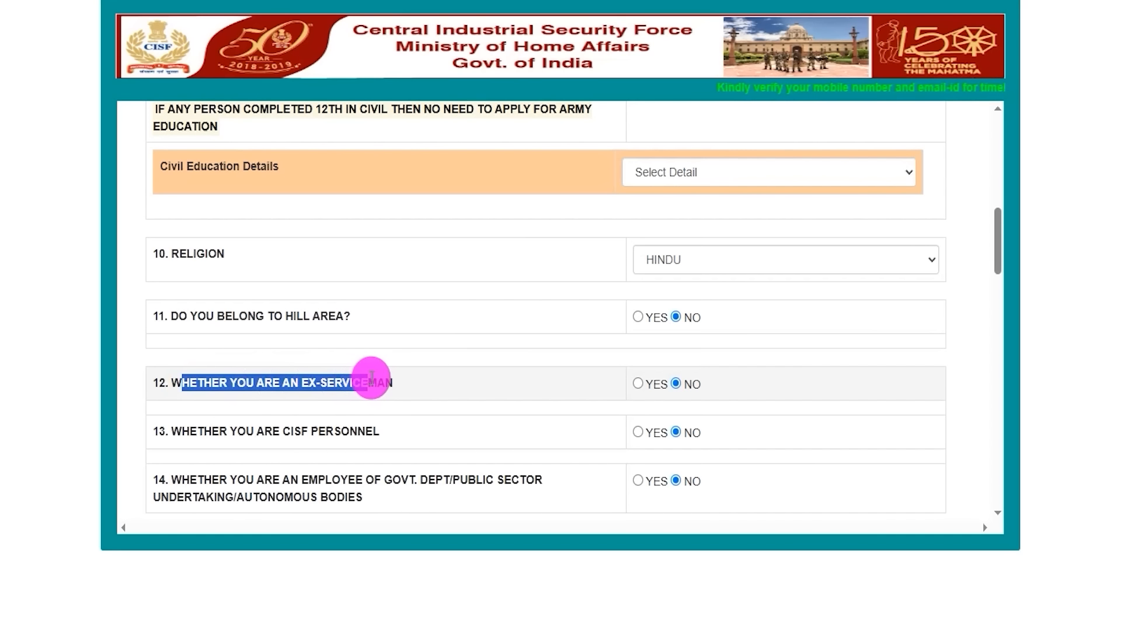
{"action": "left_click", "coordinate": [637, 384]}
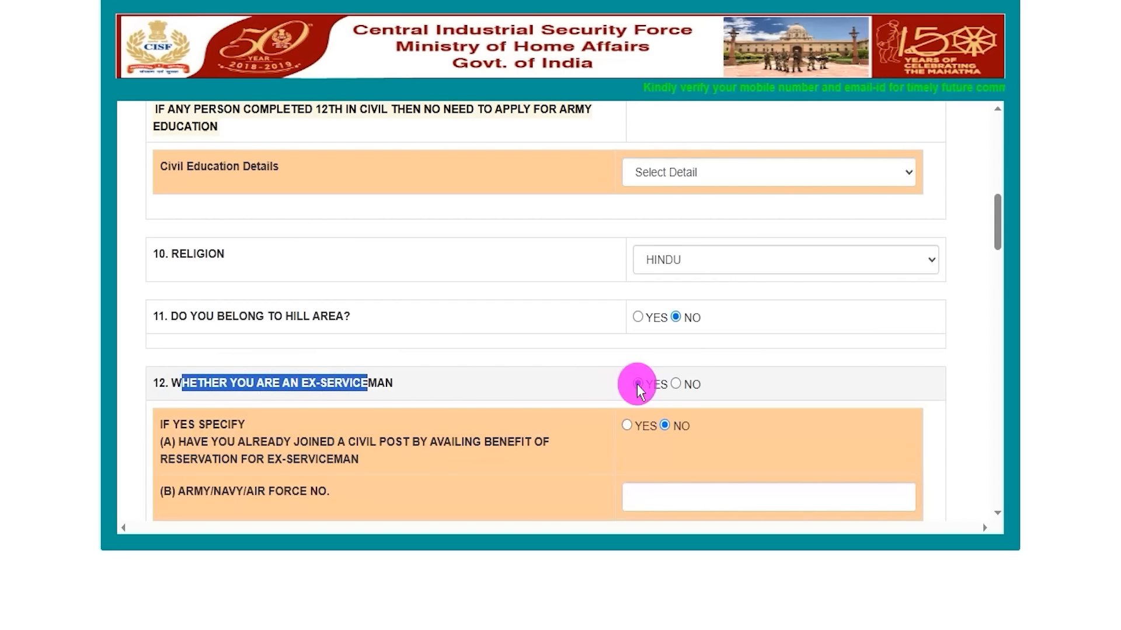
{"action": "left_click", "coordinate": [658, 495]}
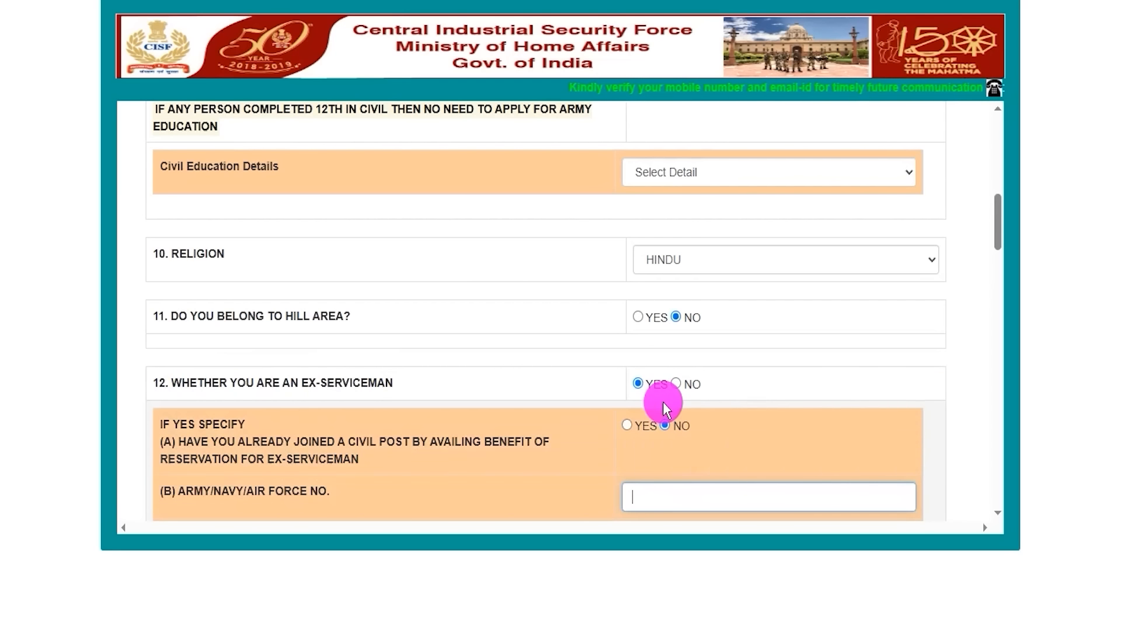
{"action": "left_click", "coordinate": [676, 384]}
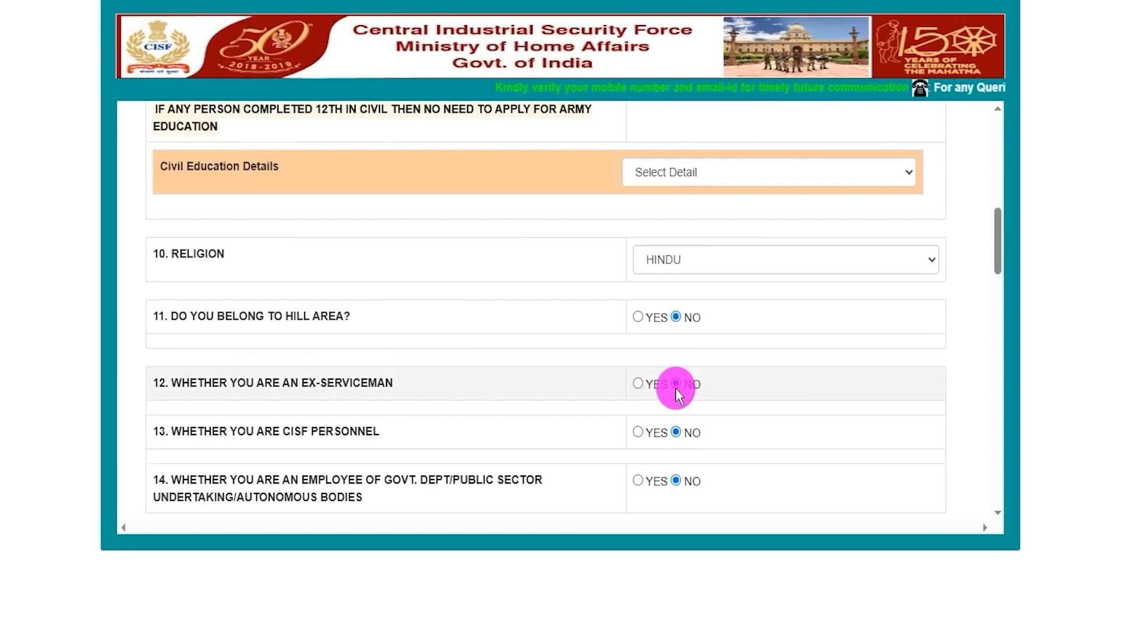
Try answering YES to the CISF personnel question and return the answer to NO
{"action": "left_click_drag", "start_coordinate": [189, 432], "coordinate": [341, 432]}
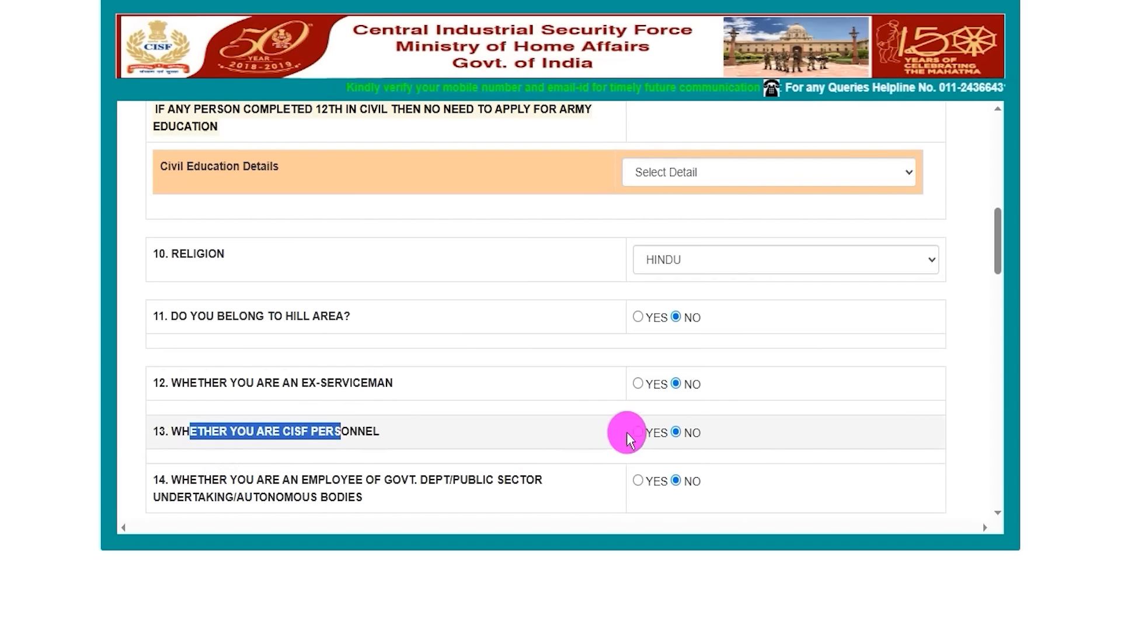
{"action": "left_click", "coordinate": [635, 432]}
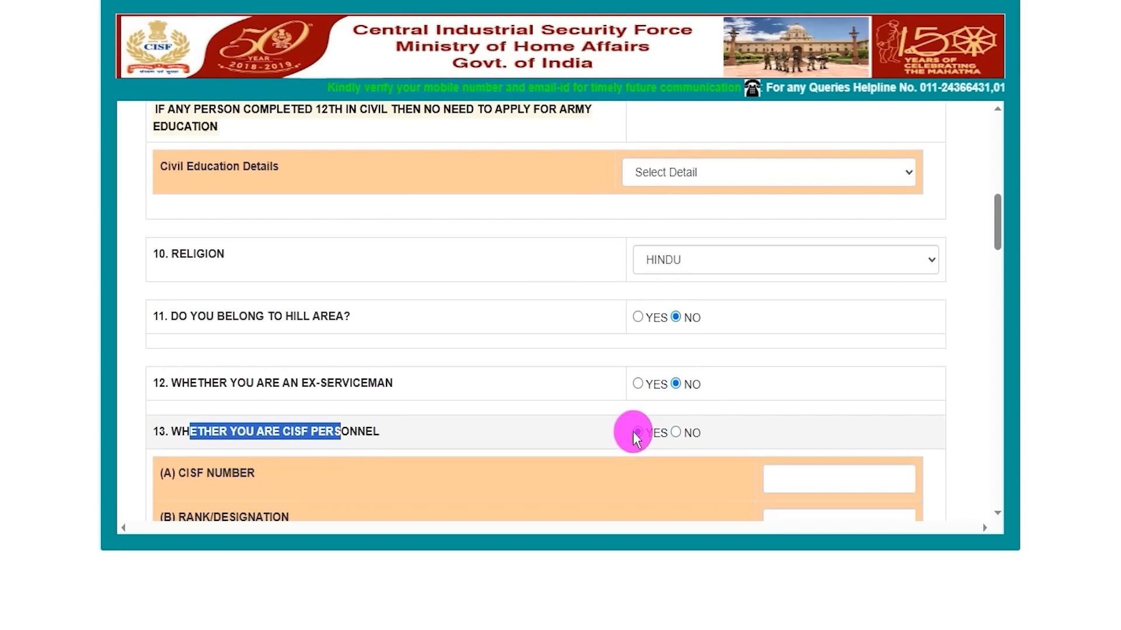
{"action": "left_click", "coordinate": [675, 432]}
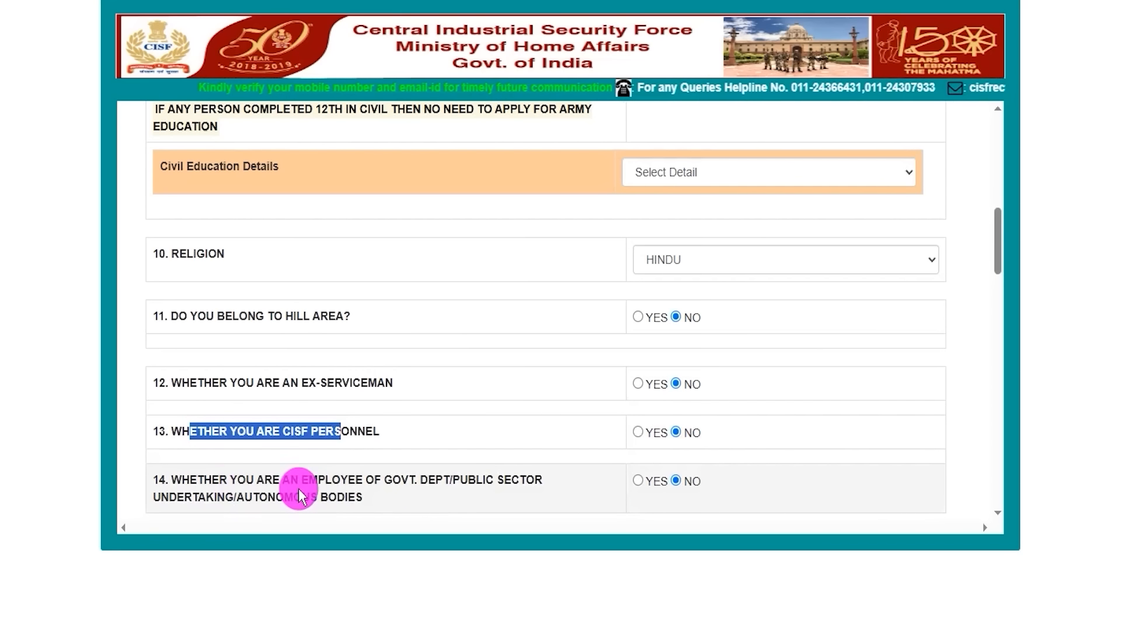
Try answering YES to the government department or public sector employee question and return the answer to NO
{"action": "left_click_drag", "start_coordinate": [384, 480], "coordinate": [493, 480]}
{"action": "left_click", "coordinate": [635, 482]}
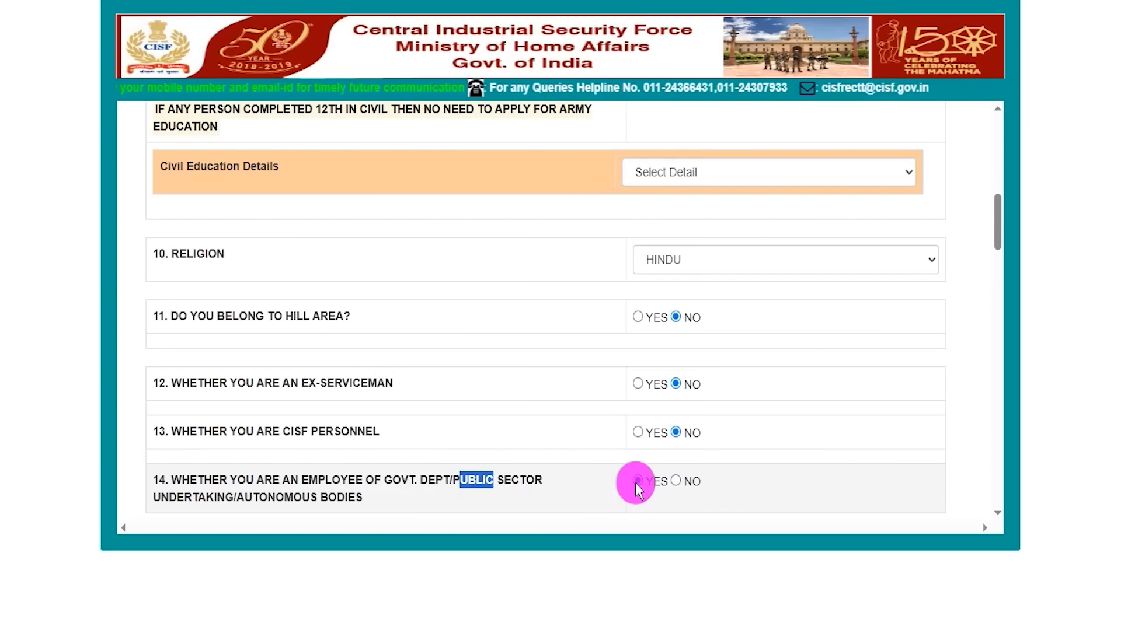
{"action": "left_click", "coordinate": [675, 481]}
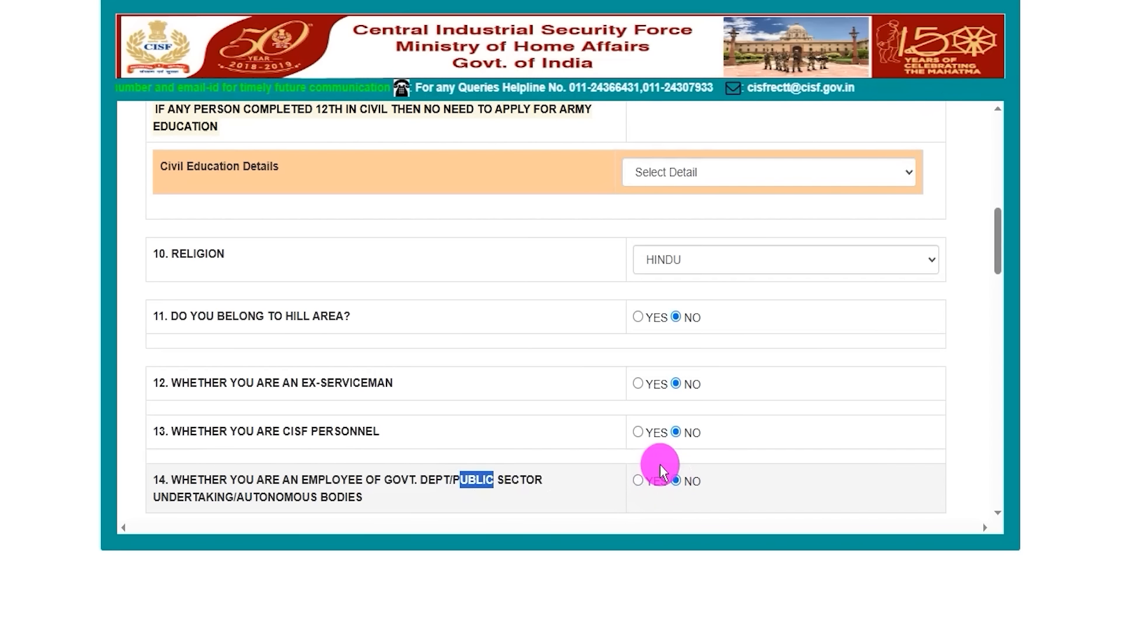
{"action": "left_click", "coordinate": [961, 474]}
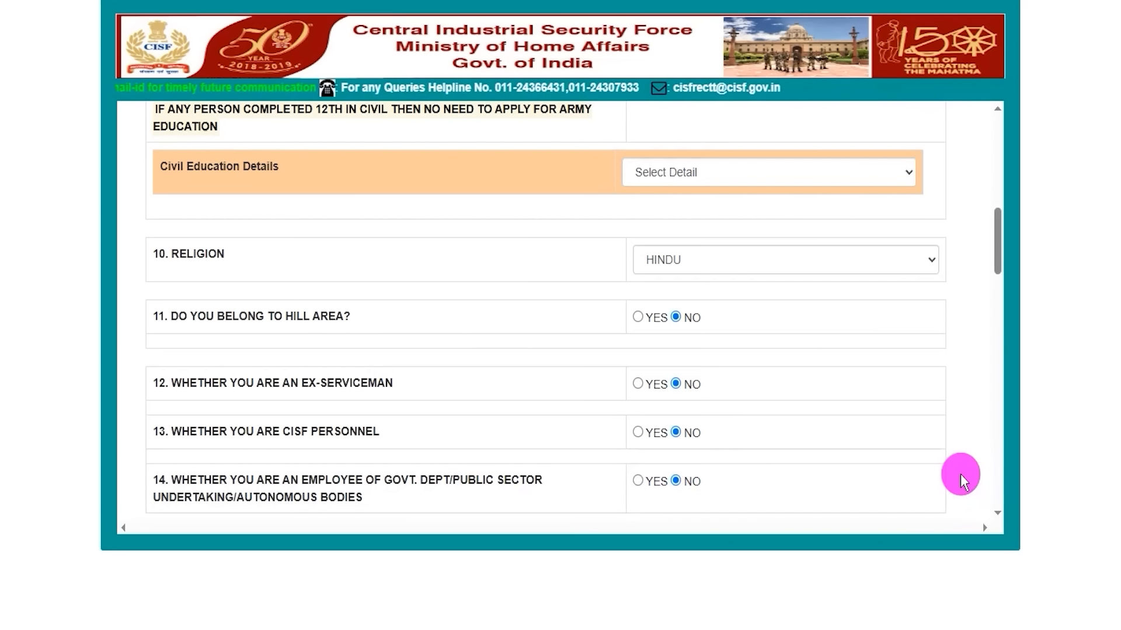
Enter "Leg" as the first visible identification mark and "No Mark" as the second
{"action": "scroll", "coordinate": [768, 439], "scroll_direction": "down", "scroll_amount": 7}
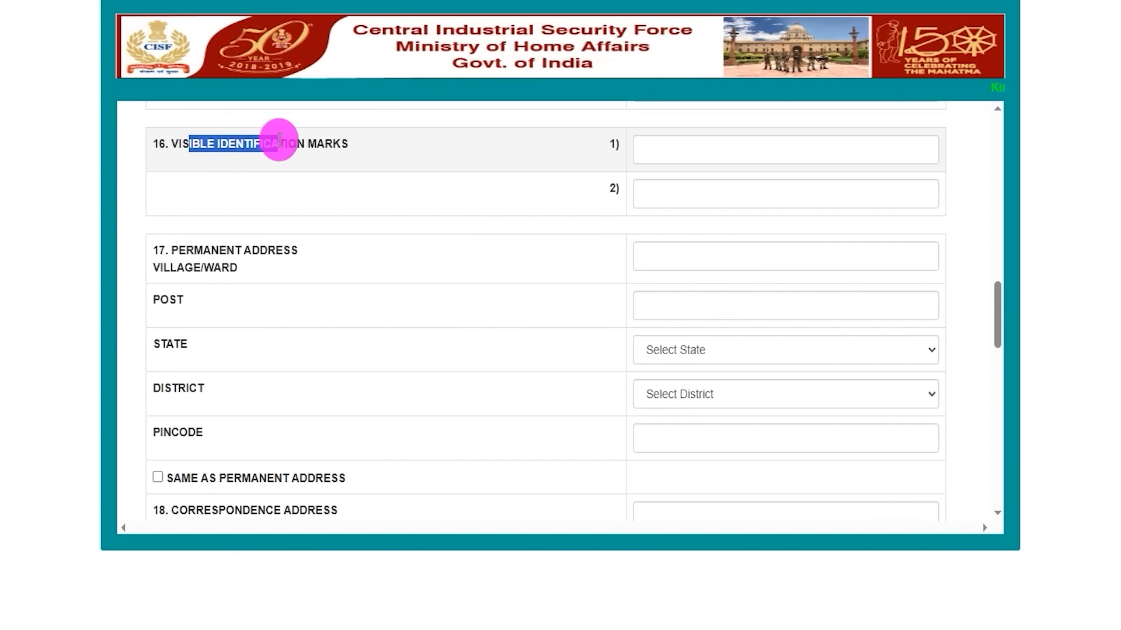
{"action": "left_click", "coordinate": [664, 150]}
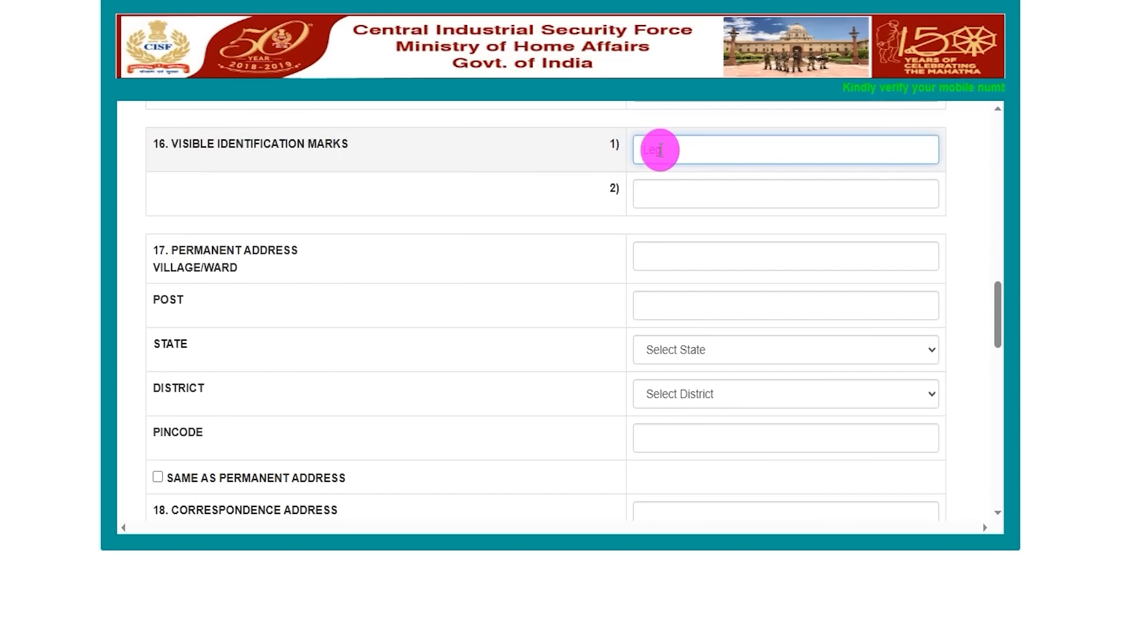
{"action": "left_click", "coordinate": [693, 186]}
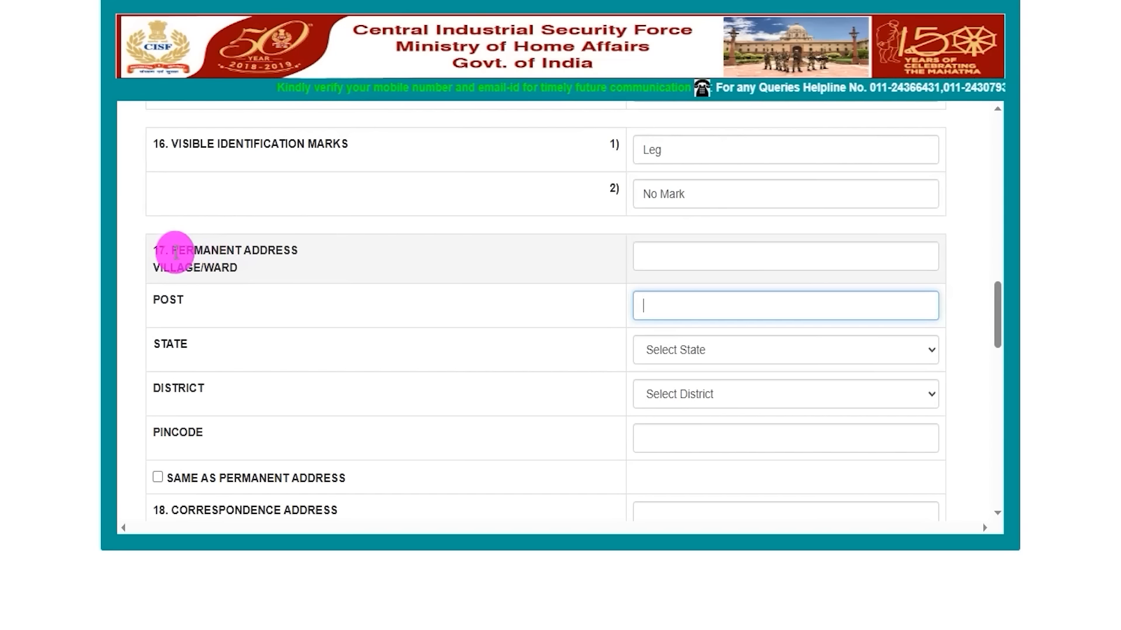
Examine the permanent address fields for village/ward, post, state, district and pincode
{"action": "left_click_drag", "start_coordinate": [173, 252], "coordinate": [282, 250]}
{"action": "left_click", "coordinate": [638, 248]}
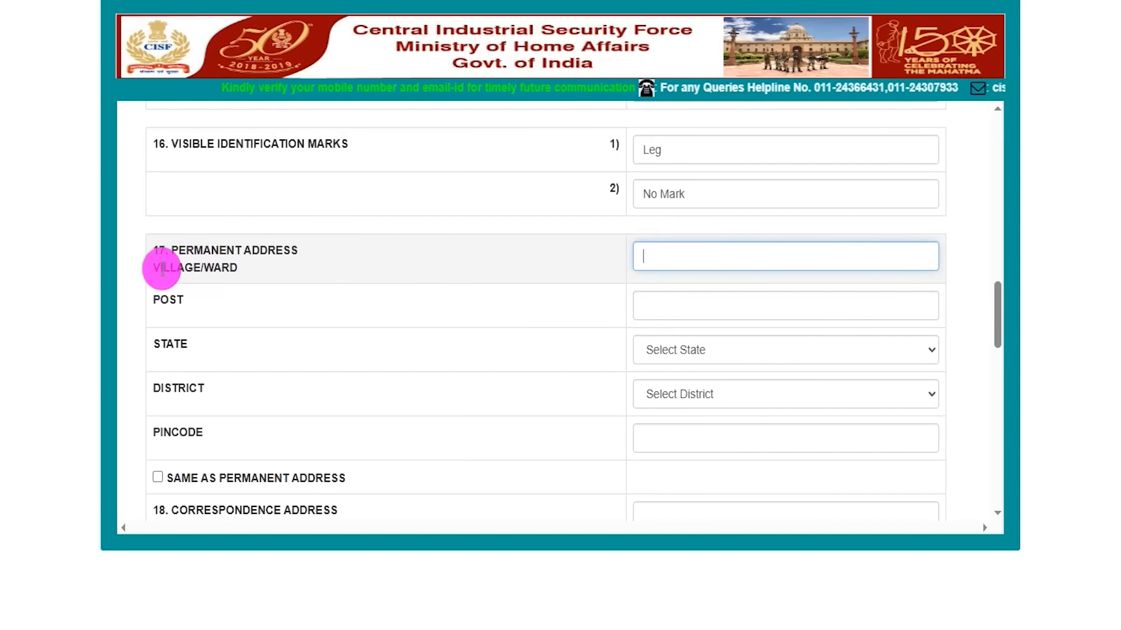
{"action": "left_click_drag", "start_coordinate": [160, 300], "coordinate": [185, 299]}
{"action": "left_click_drag", "start_coordinate": [194, 251], "coordinate": [267, 251]}
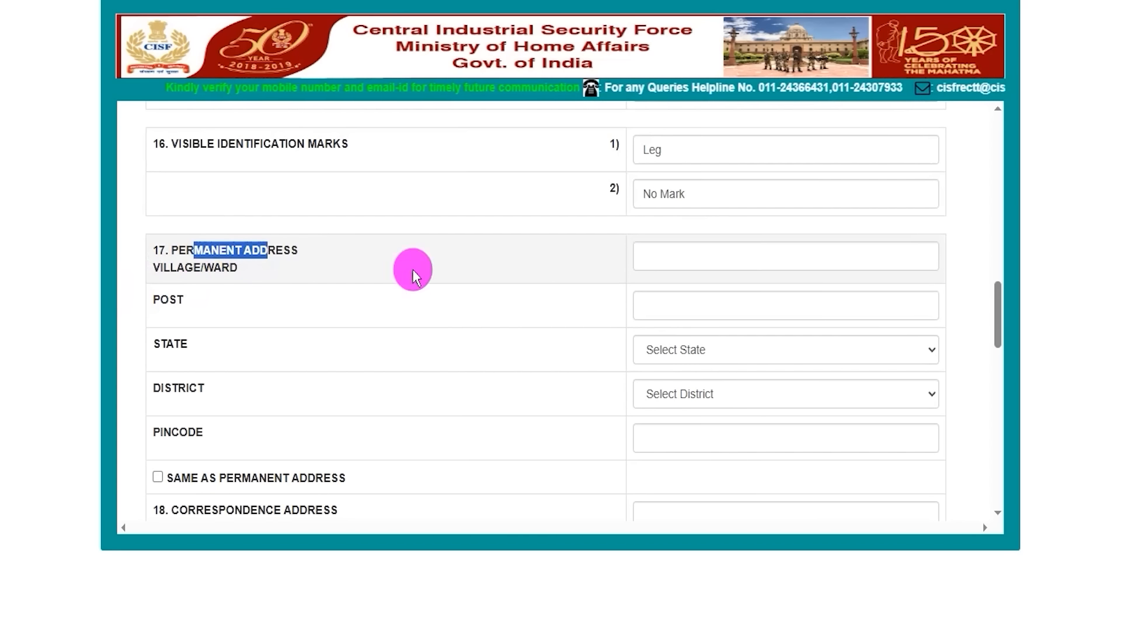
{"action": "left_click", "coordinate": [654, 263]}
{"action": "left_click_drag", "start_coordinate": [154, 300], "coordinate": [607, 305]}
{"action": "left_click", "coordinate": [639, 306]}
{"action": "left_click", "coordinate": [642, 350]}
{"action": "left_click", "coordinate": [528, 363]}
{"action": "left_click", "coordinate": [740, 403]}
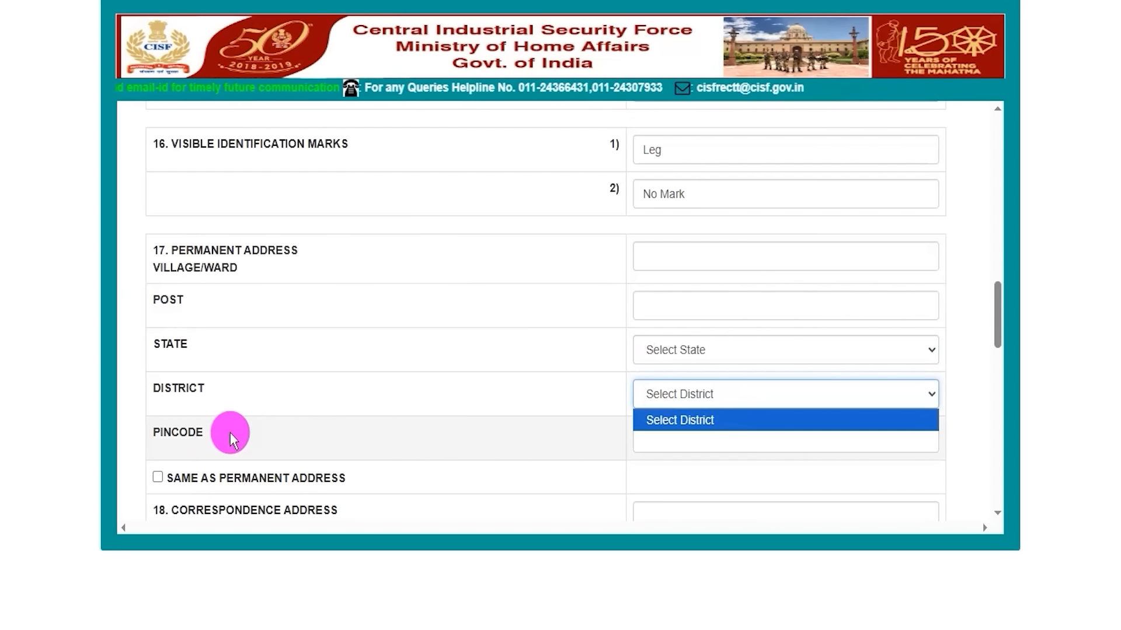
{"action": "left_click", "coordinate": [554, 433]}
{"action": "left_click", "coordinate": [667, 429]}
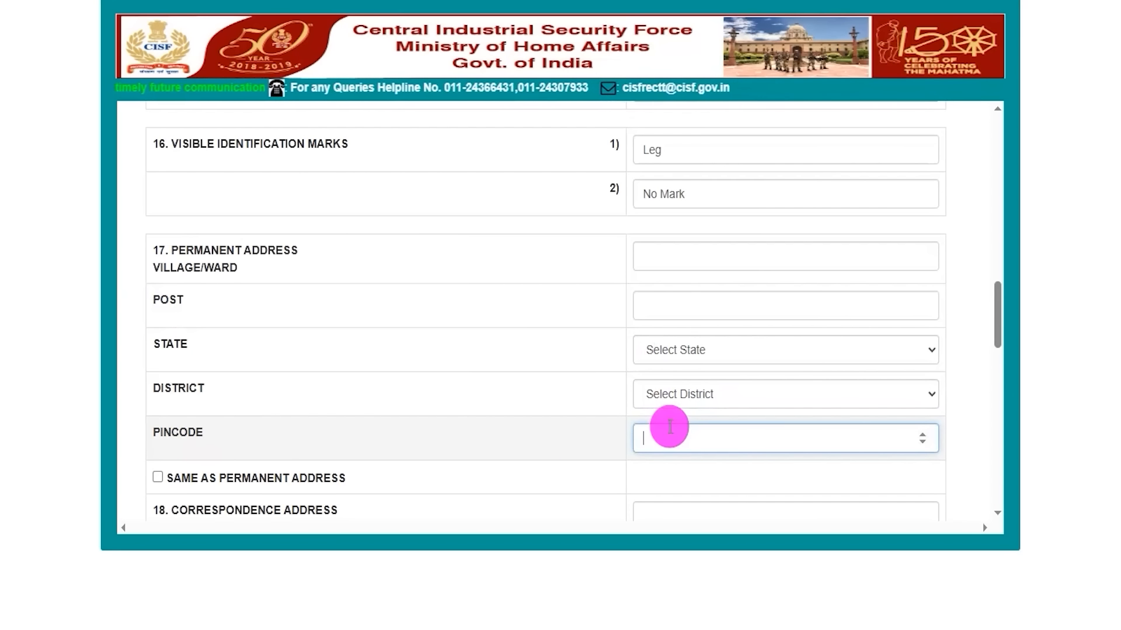
Examine the correspondence address section and the Same as Permanent Address option that fills it from the permanent address
{"action": "left_click_drag", "start_coordinate": [218, 511], "coordinate": [257, 511]}
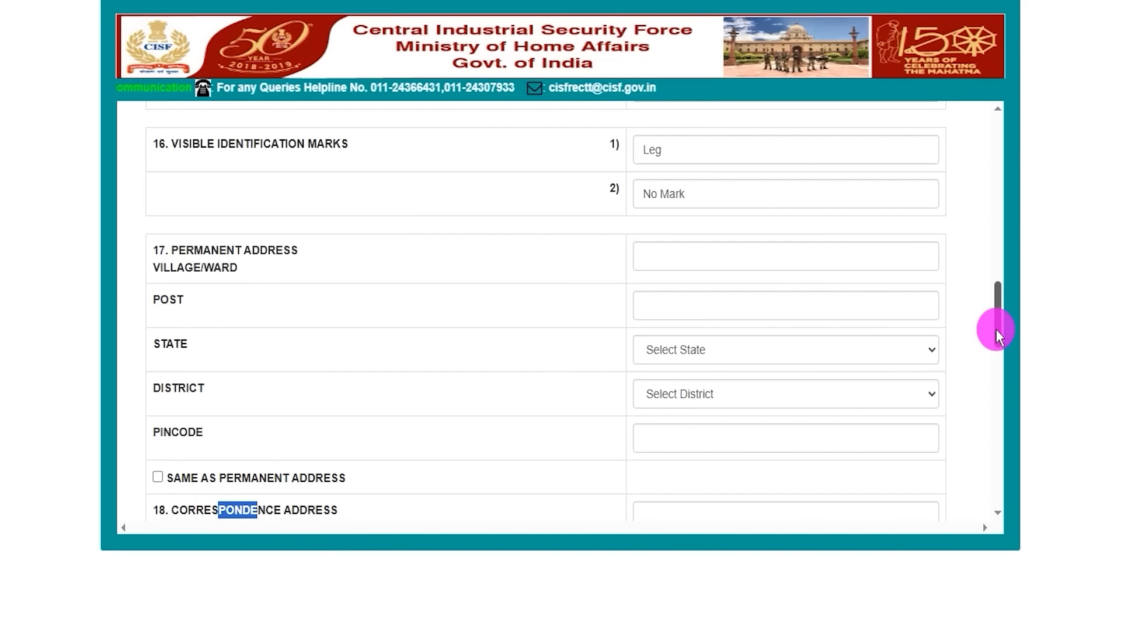
{"action": "left_click_drag", "start_coordinate": [996, 324], "coordinate": [993, 341]}
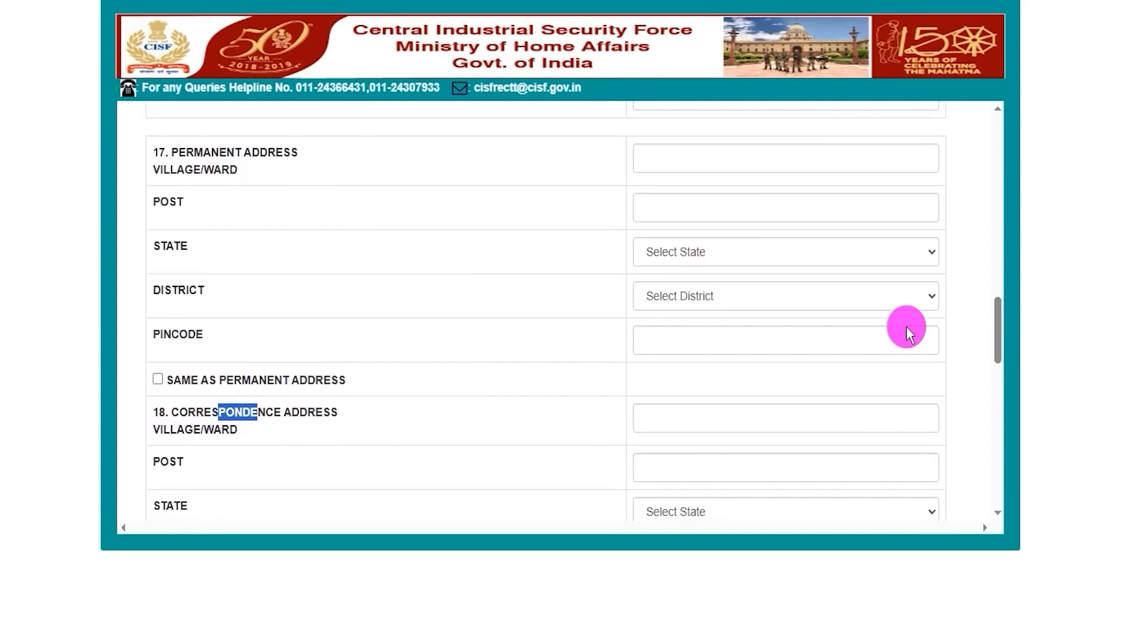
{"action": "left_click", "coordinate": [707, 156]}
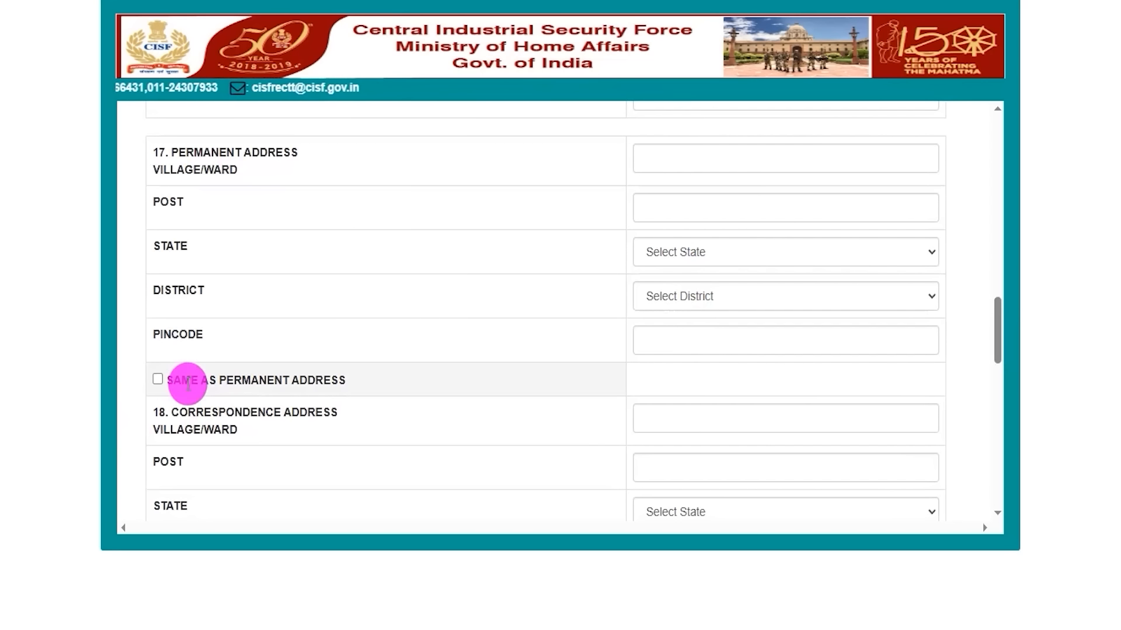
{"action": "left_click_drag", "start_coordinate": [191, 382], "coordinate": [307, 383]}
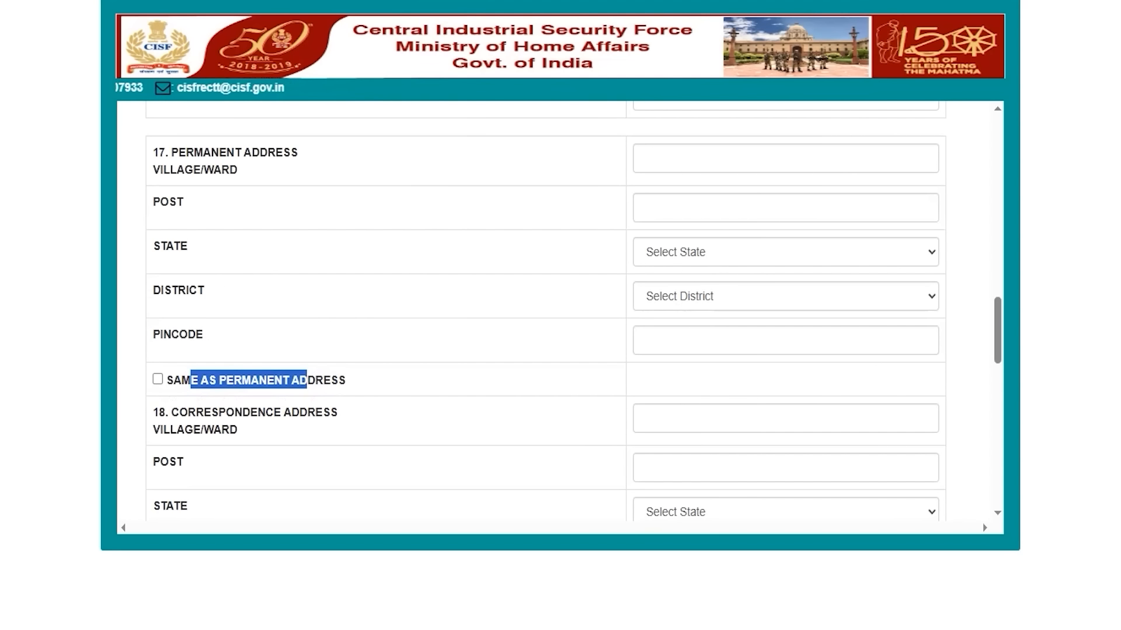
{"action": "left_click_drag", "start_coordinate": [156, 378], "coordinate": [206, 346]}
{"action": "left_click_drag", "start_coordinate": [264, 430], "coordinate": [297, 428]}
{"action": "left_click_drag", "start_coordinate": [257, 169], "coordinate": [298, 166]}
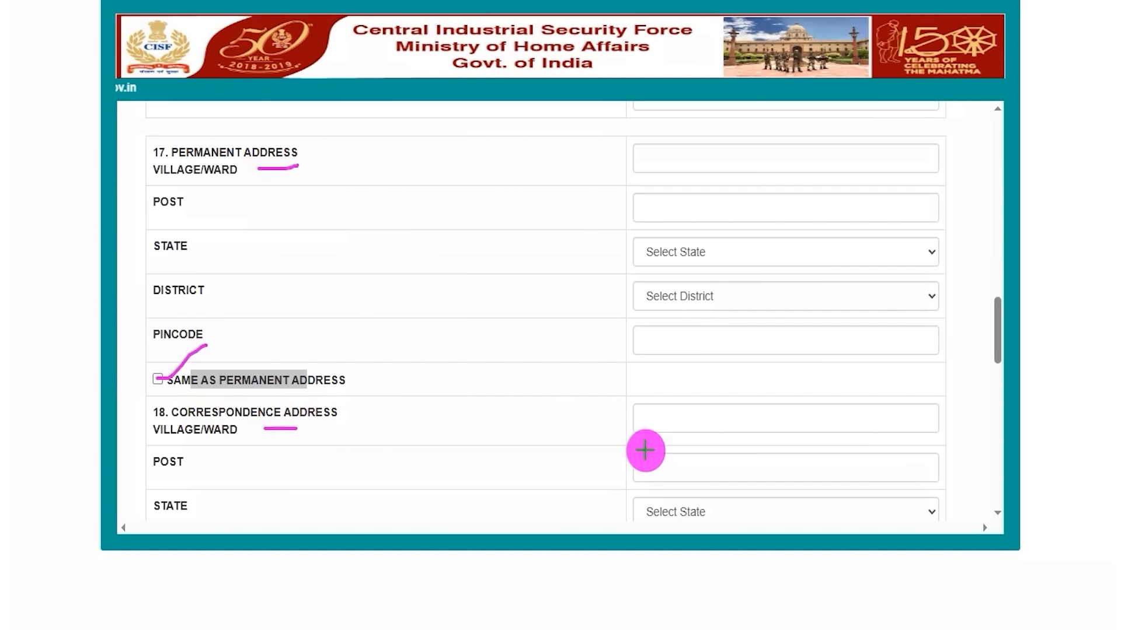
{"action": "left_click_drag", "start_coordinate": [666, 471], "coordinate": [729, 470]}
{"action": "left_click_drag", "start_coordinate": [695, 422], "coordinate": [733, 421]}
{"action": "left_click_drag", "start_coordinate": [705, 502], "coordinate": [721, 497]}
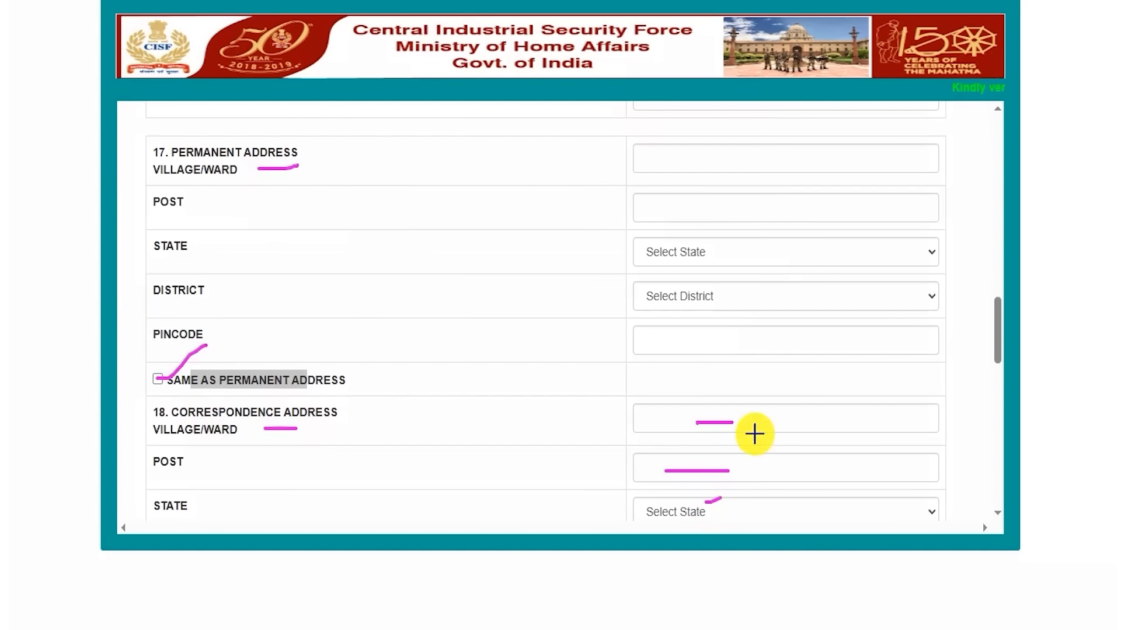
{"action": "key", "text": "Escape"}
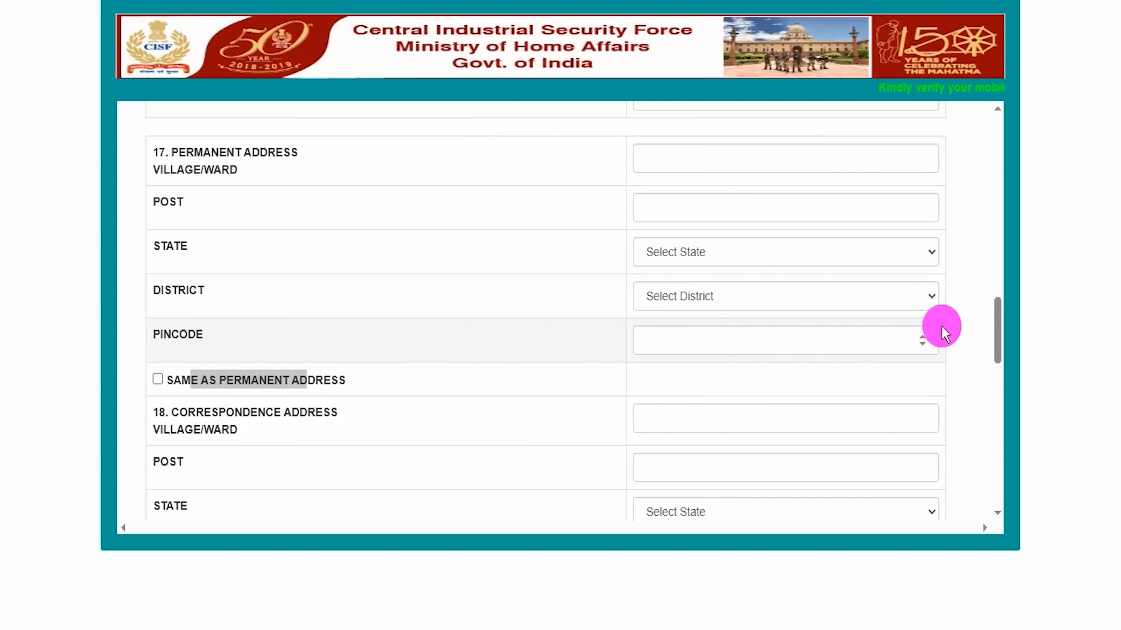
Review the prefilled mobile and email fields and the optional phone number field with STD code
{"action": "left_click_drag", "start_coordinate": [993, 335], "coordinate": [994, 408]}
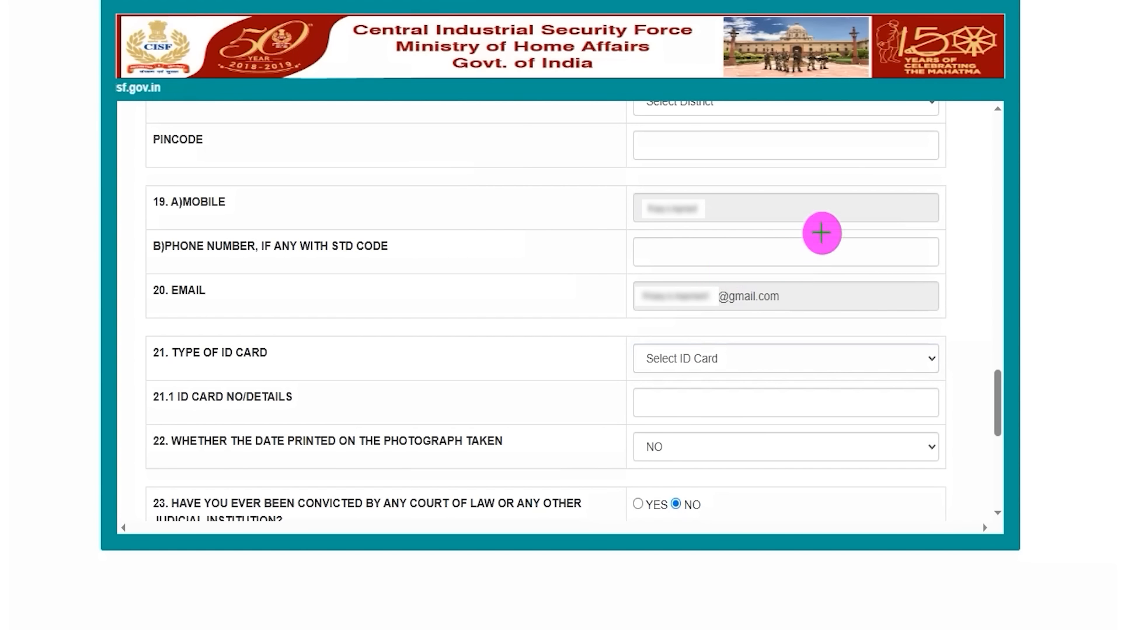
{"action": "left_click_drag", "start_coordinate": [832, 209], "coordinate": [865, 175]}
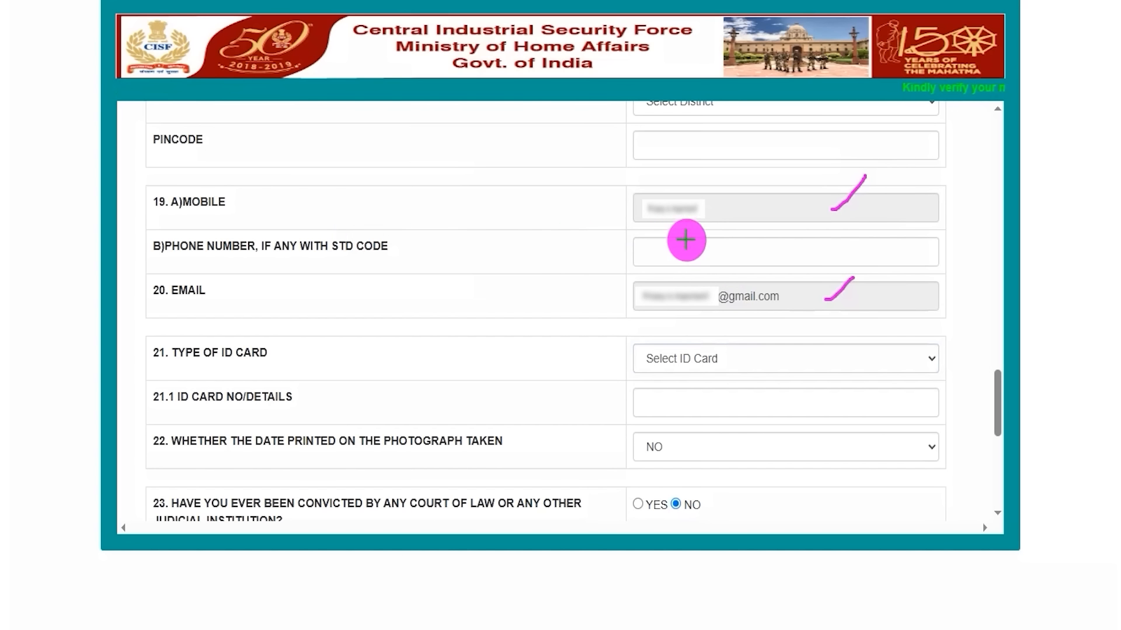
{"action": "left_click_drag", "start_coordinate": [184, 260], "coordinate": [233, 259]}
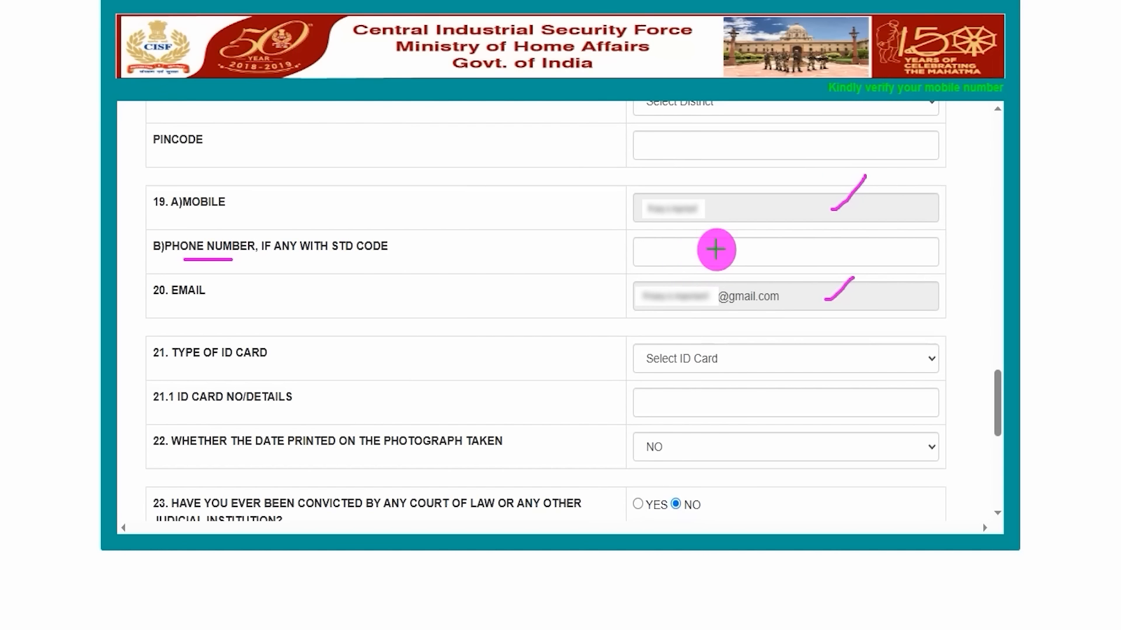
Examine the optional phone number field, the type of ID card selection and the ID card number field
{"action": "left_click_drag", "start_coordinate": [716, 251], "coordinate": [754, 227]}
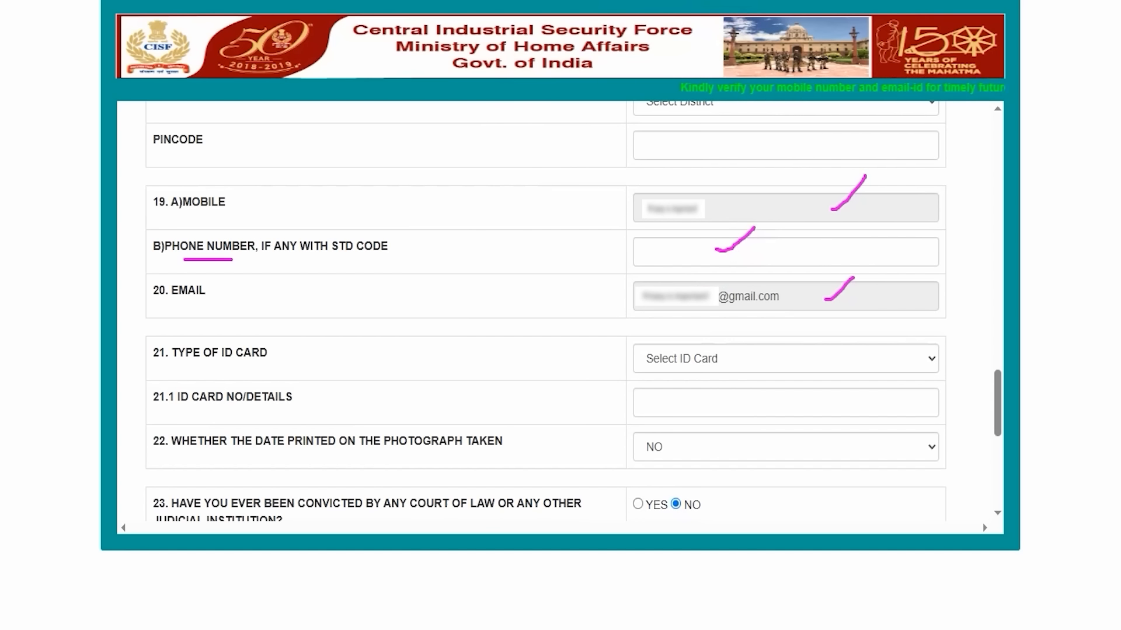
{"action": "key", "text": "Escape"}
{"action": "left_click", "coordinate": [704, 361]}
{"action": "left_click", "coordinate": [670, 403]}
{"action": "left_click_drag", "start_coordinate": [191, 397], "coordinate": [292, 397]}
{"action": "left_click", "coordinate": [670, 402]}
{"action": "scroll", "coordinate": [249, 432], "scroll_direction": "down", "scroll_amount": 5}
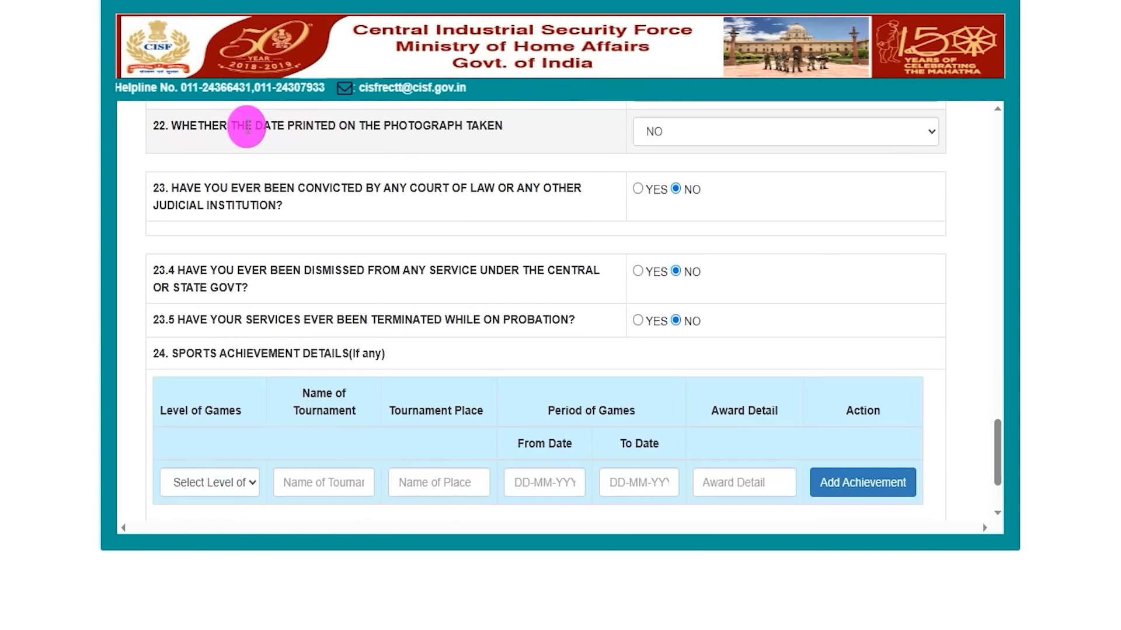
Check the NO and YES choices for whether the date is printed on the photograph taken
{"action": "left_click_drag", "start_coordinate": [181, 123], "coordinate": [483, 125]}
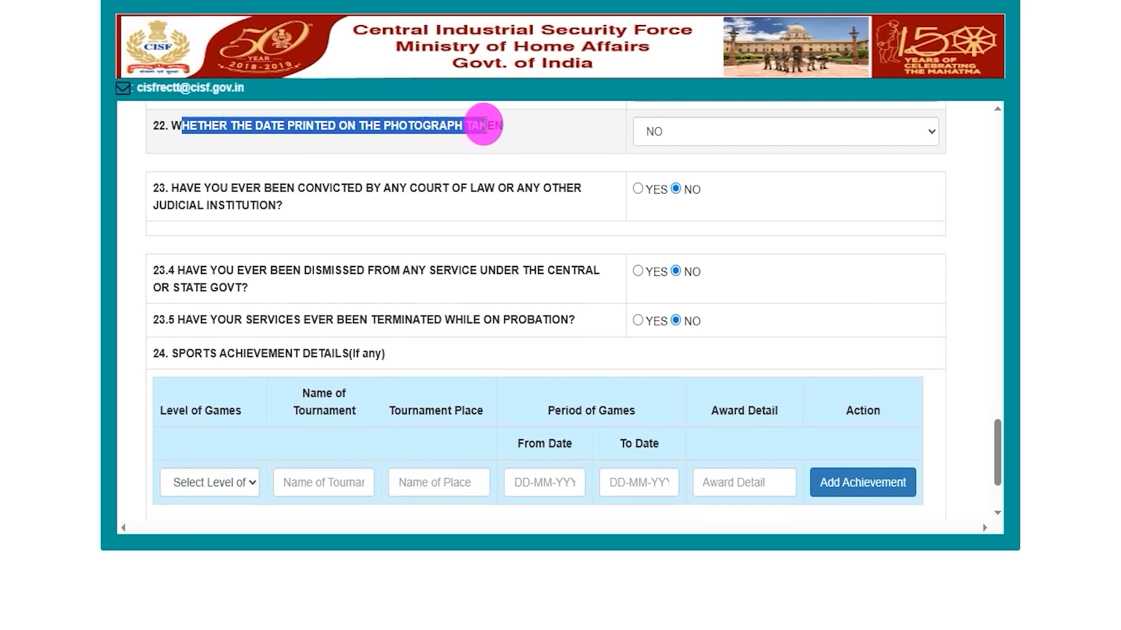
{"action": "left_click", "coordinate": [658, 139]}
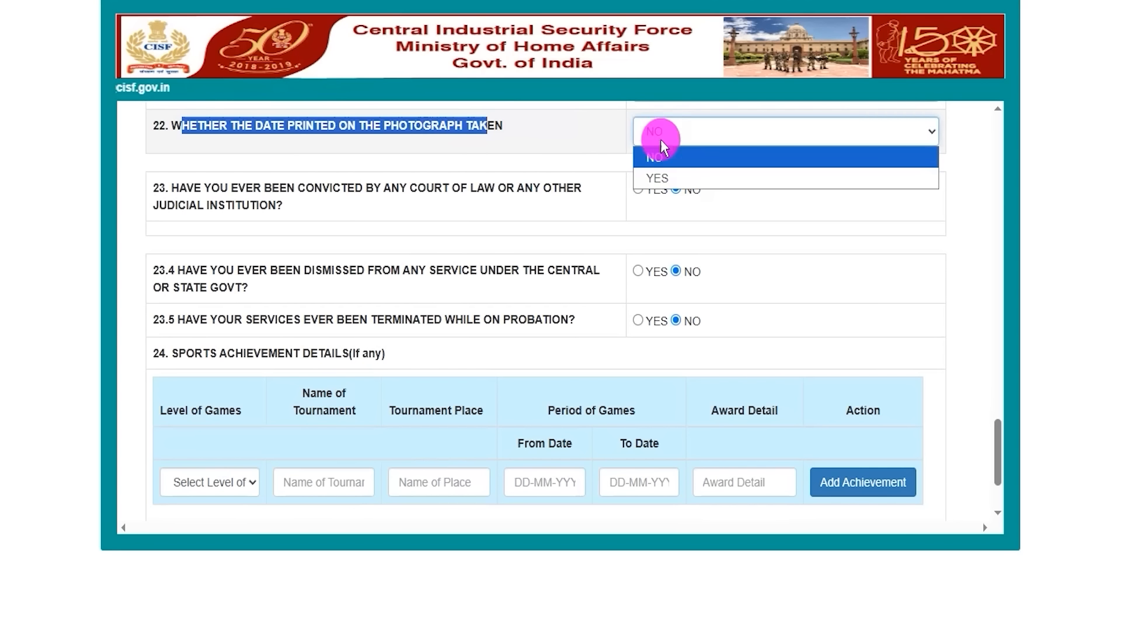
{"action": "left_click", "coordinate": [656, 175]}
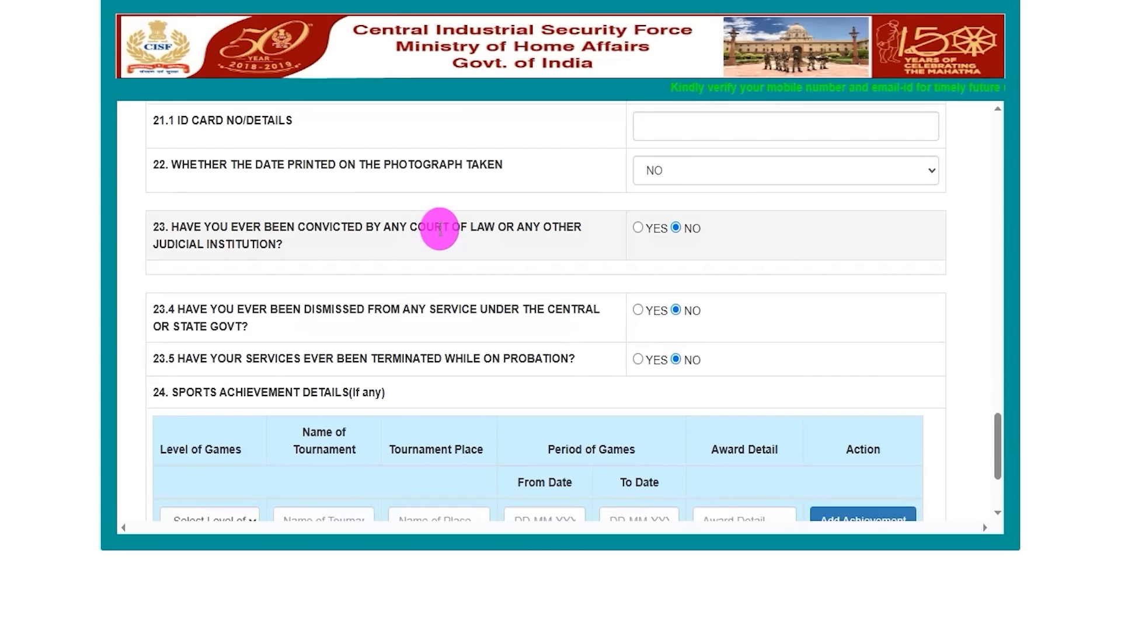
Answer YES to the court conviction question to view its follow-up questions, and set the answer back to NO
{"action": "left_click_drag", "start_coordinate": [217, 227], "coordinate": [433, 227]}
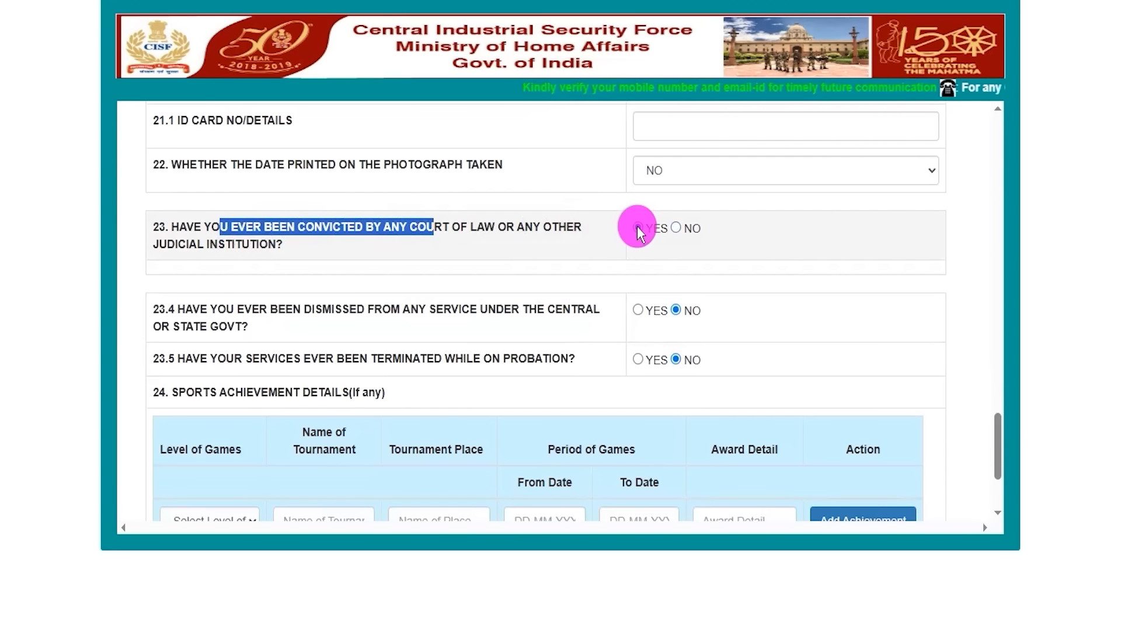
{"action": "left_click", "coordinate": [637, 227]}
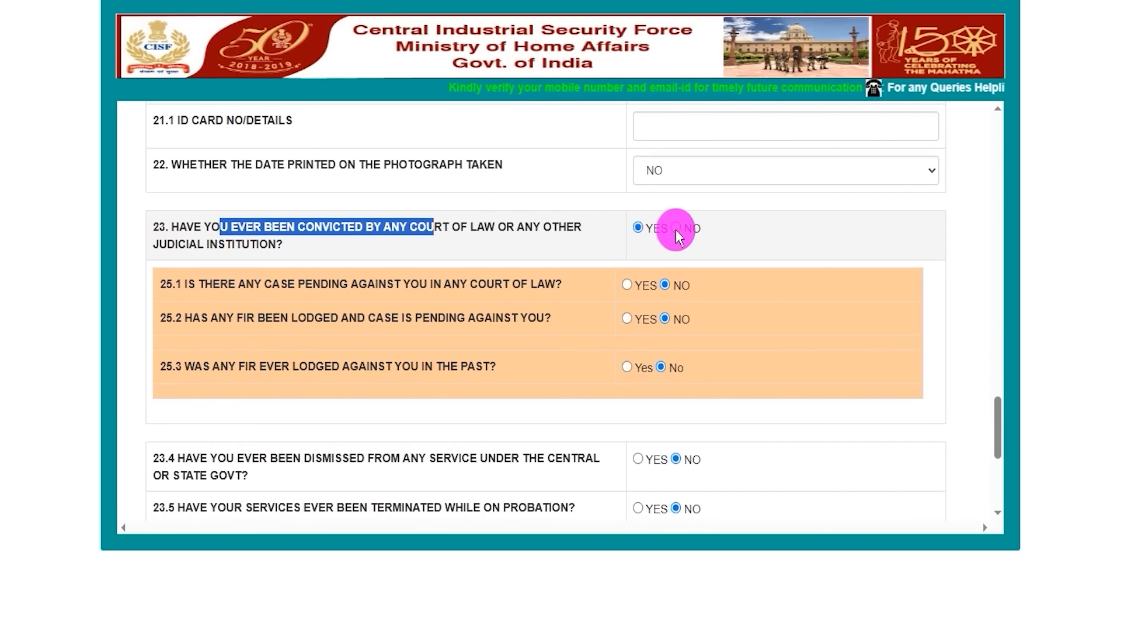
{"action": "left_click", "coordinate": [675, 228]}
Answer NO to dismissal from Central or State Govt service and NO to termination while on probation
{"action": "left_click_drag", "start_coordinate": [193, 308], "coordinate": [495, 309]}
{"action": "left_click", "coordinate": [675, 310]}
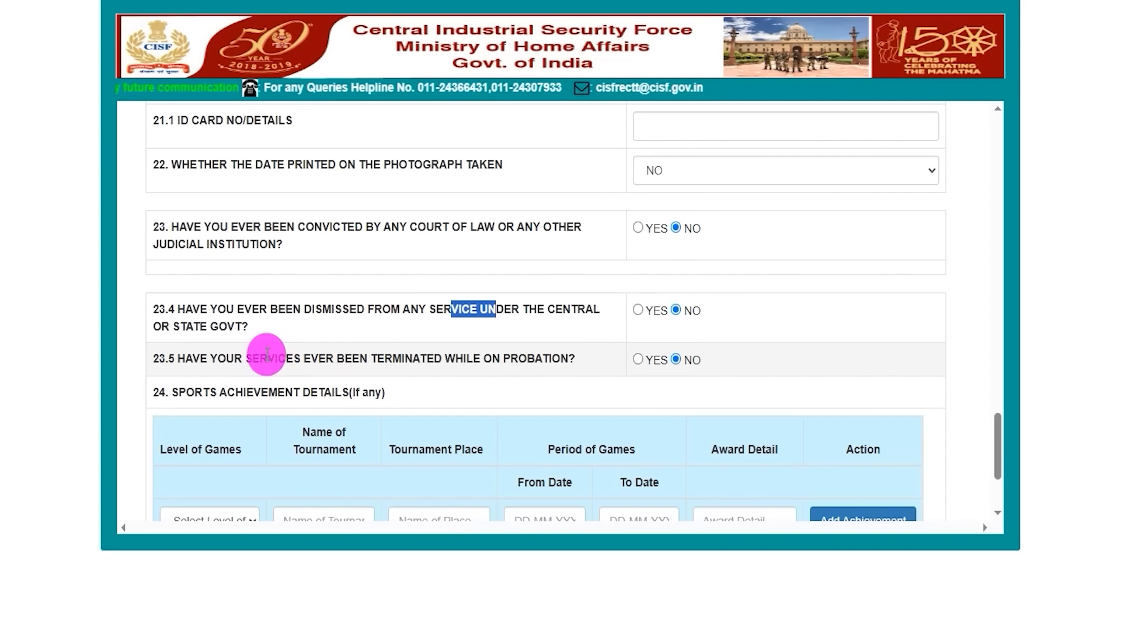
{"action": "left_click_drag", "start_coordinate": [234, 358], "coordinate": [384, 358]}
{"action": "left_click", "coordinate": [666, 369]}
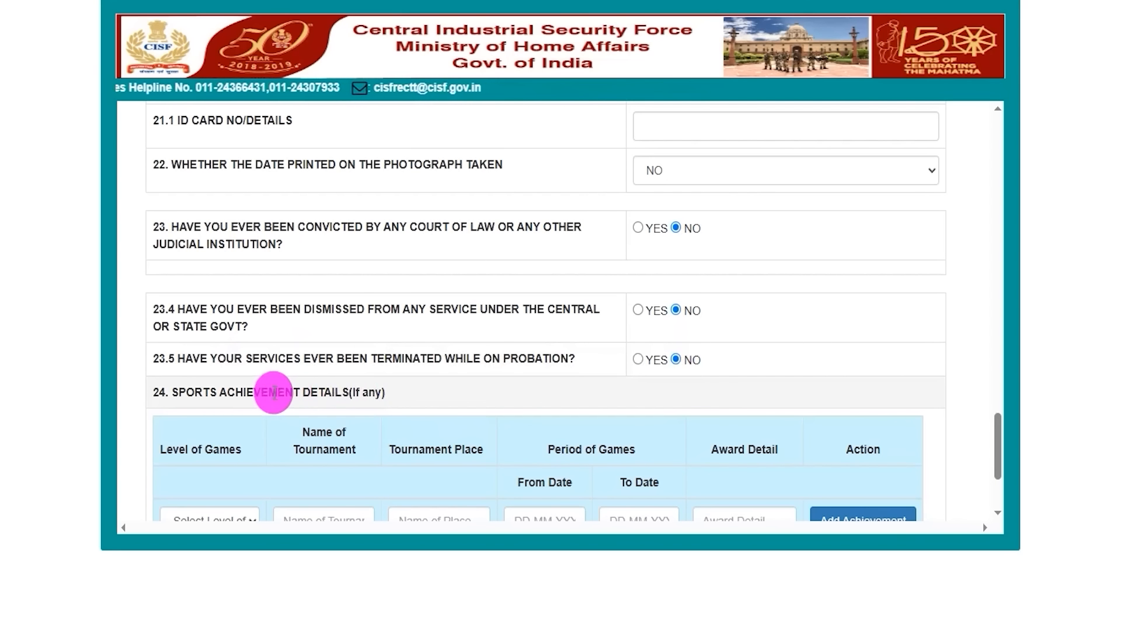
Examine the sports achievement fields for level of games, tournament name and place, period of games and award detail
{"action": "left_click_drag", "start_coordinate": [180, 390], "coordinate": [369, 389]}
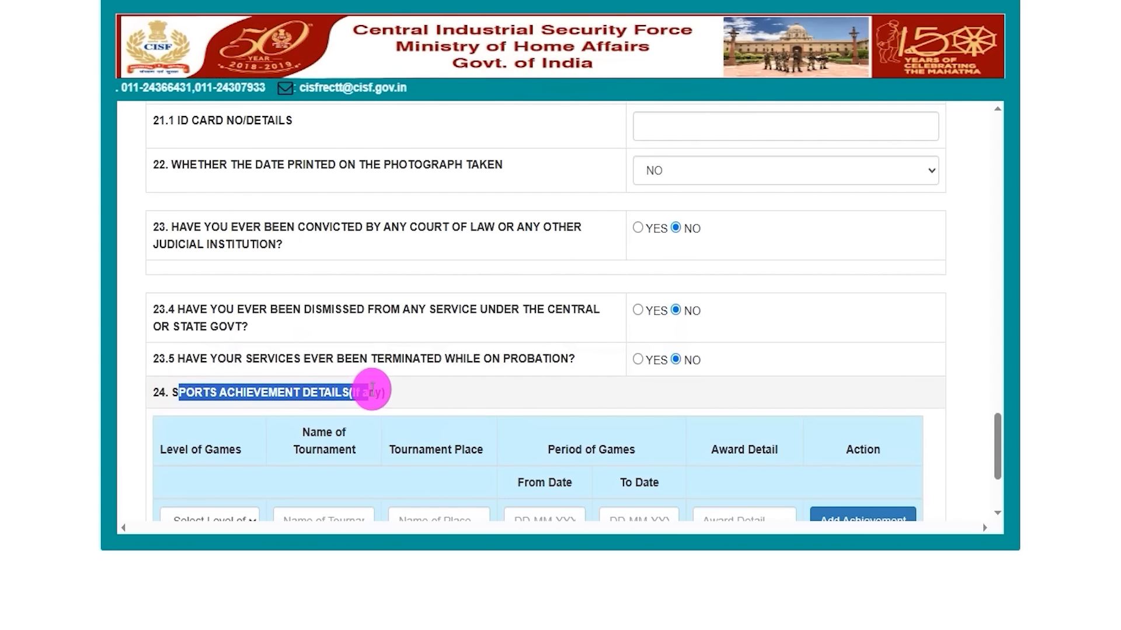
{"action": "scroll", "coordinate": [380, 374], "scroll_direction": "down", "scroll_amount": 3}
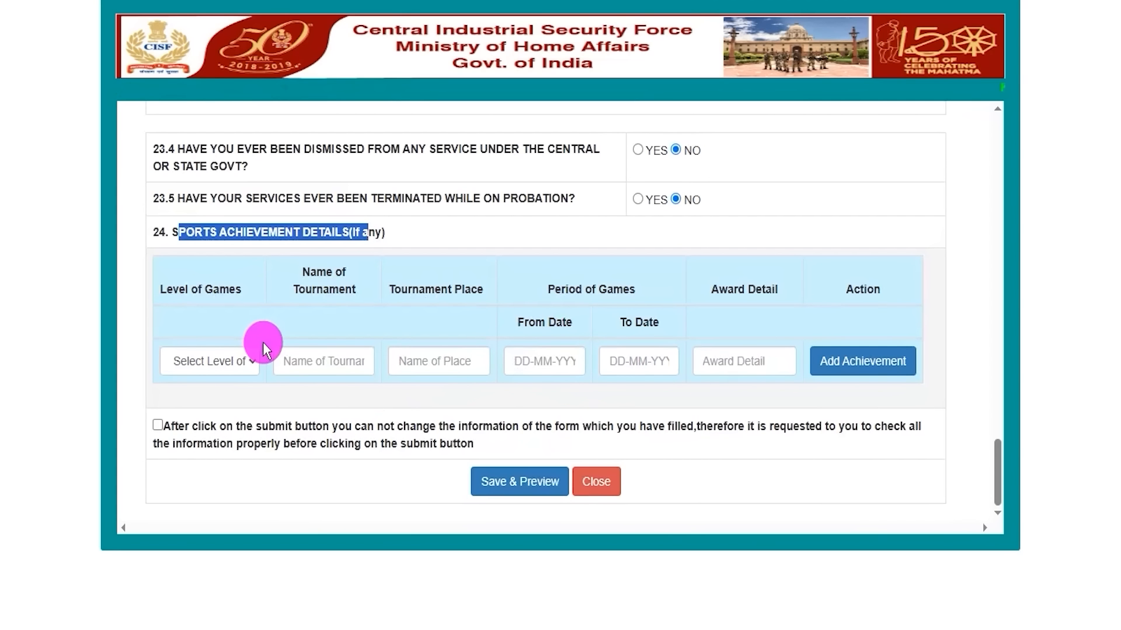
{"action": "left_click", "coordinate": [247, 366]}
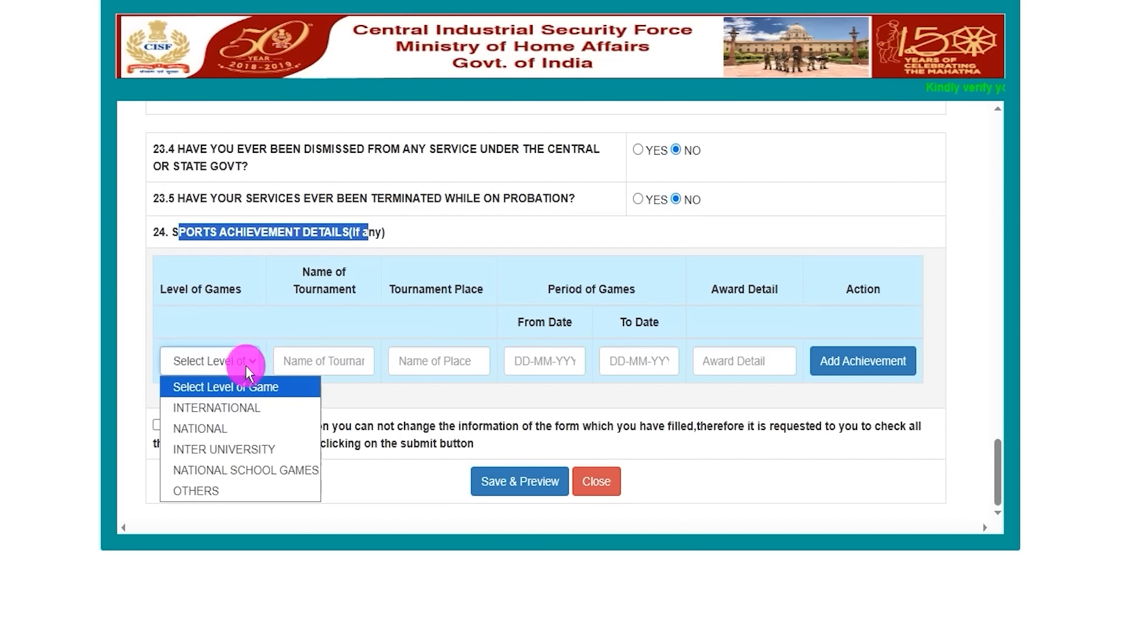
{"action": "left_click", "coordinate": [329, 359]}
{"action": "left_click_drag", "start_coordinate": [403, 290], "coordinate": [453, 288]}
{"action": "left_click", "coordinate": [434, 363]}
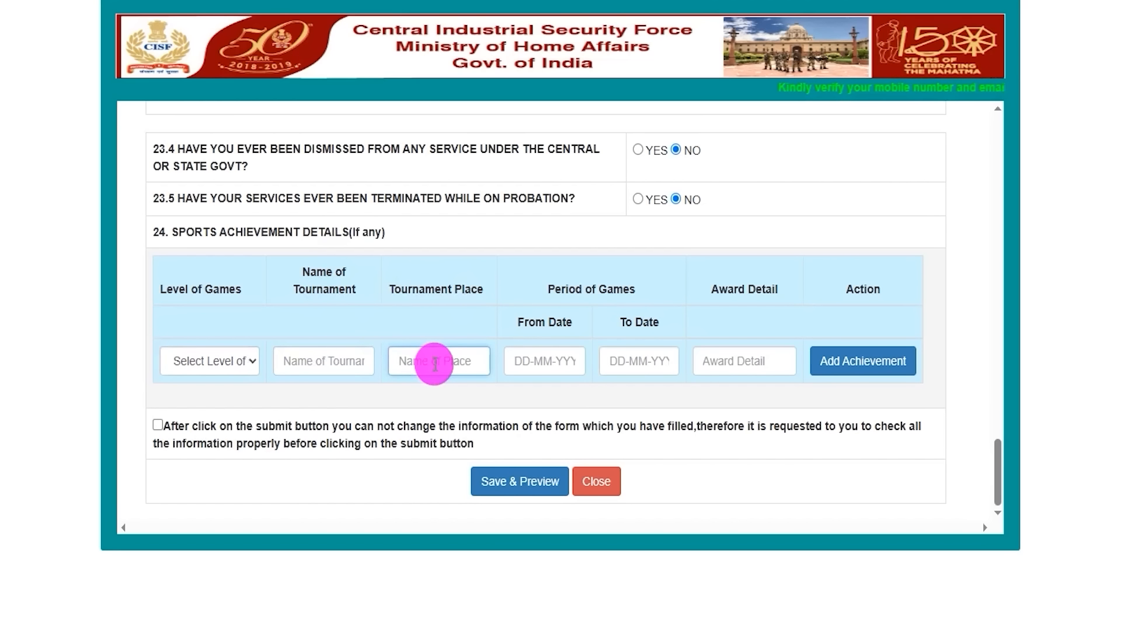
{"action": "left_click", "coordinate": [549, 367]}
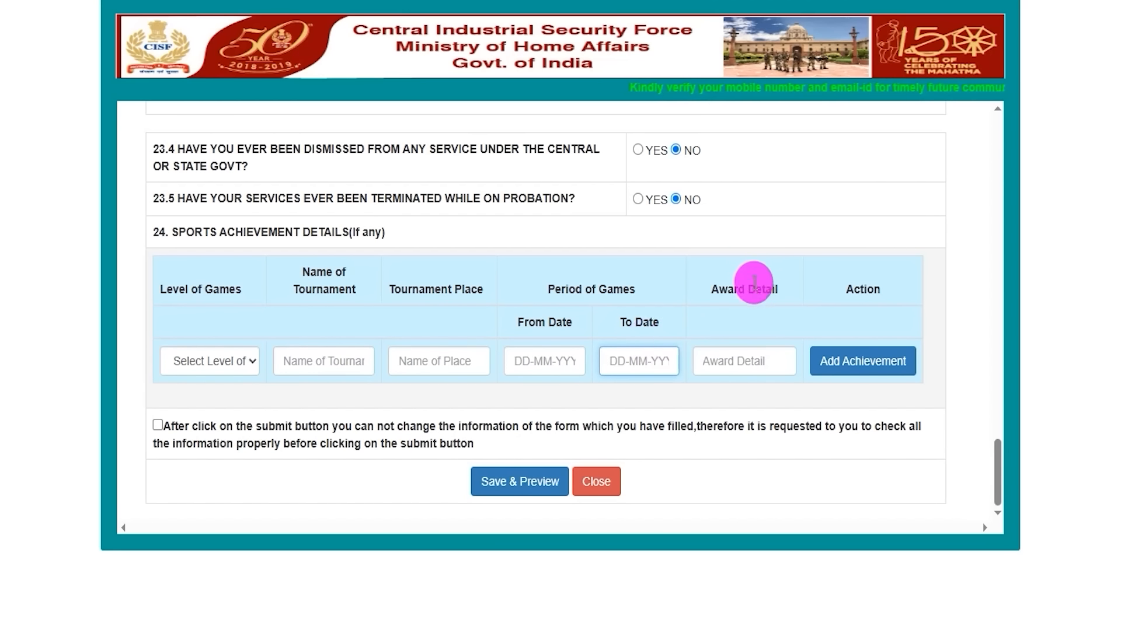
{"action": "left_click", "coordinate": [729, 357]}
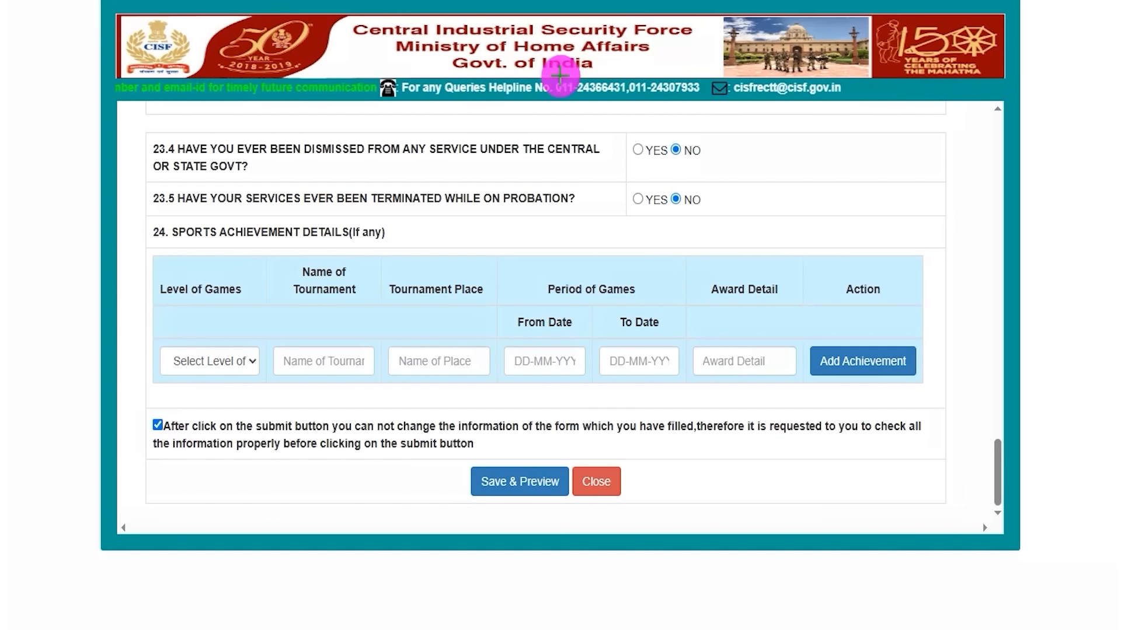
Save and preview the application, and check the email, ID card, photograph date, conviction and service answers and the declaration
{"action": "left_click_drag", "start_coordinate": [282, 481], "coordinate": [479, 482]}
{"action": "left_click", "coordinate": [480, 481]}
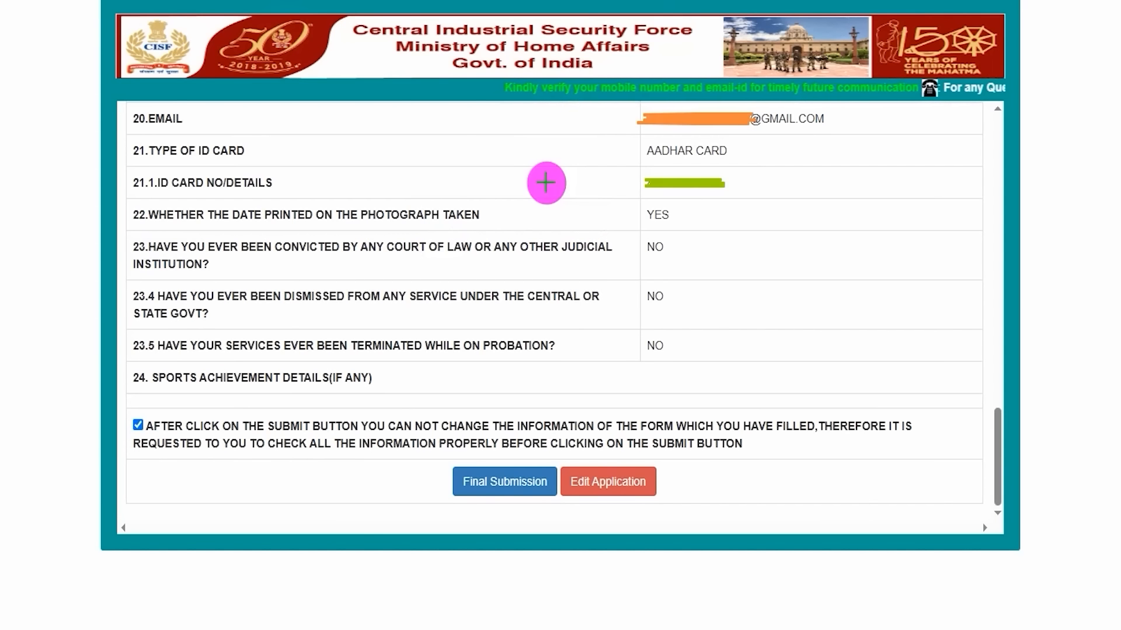
{"action": "left_click_drag", "start_coordinate": [536, 229], "coordinate": [569, 209]}
{"action": "left_click_drag", "start_coordinate": [553, 272], "coordinate": [596, 246]}
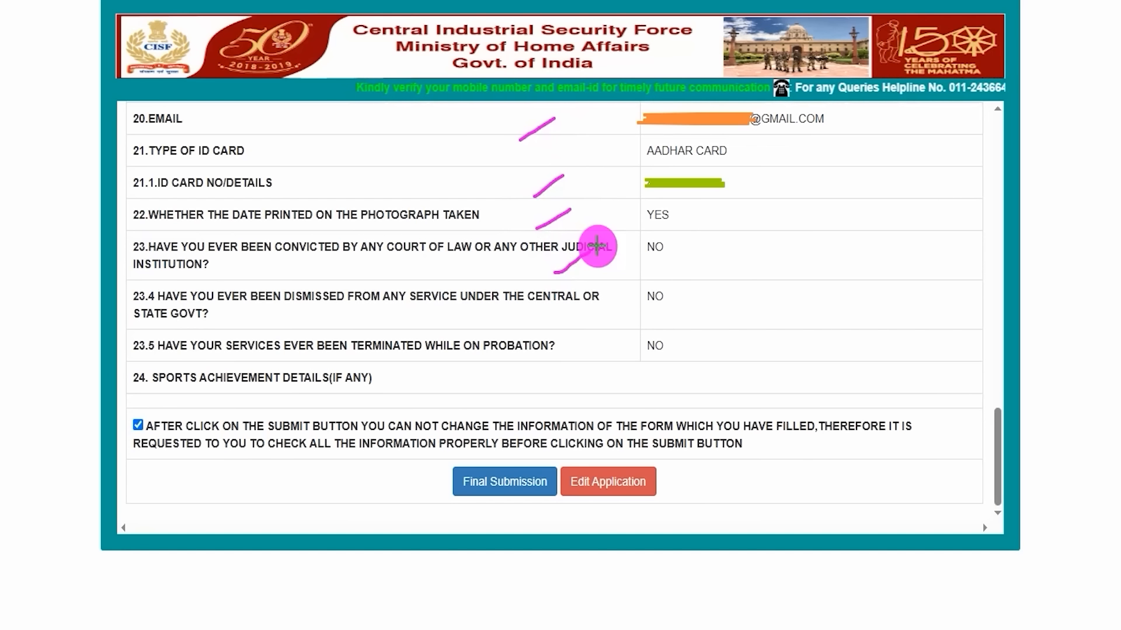
{"action": "left_click_drag", "start_coordinate": [553, 366], "coordinate": [603, 340]}
{"action": "left_click_drag", "start_coordinate": [684, 344], "coordinate": [749, 319]}
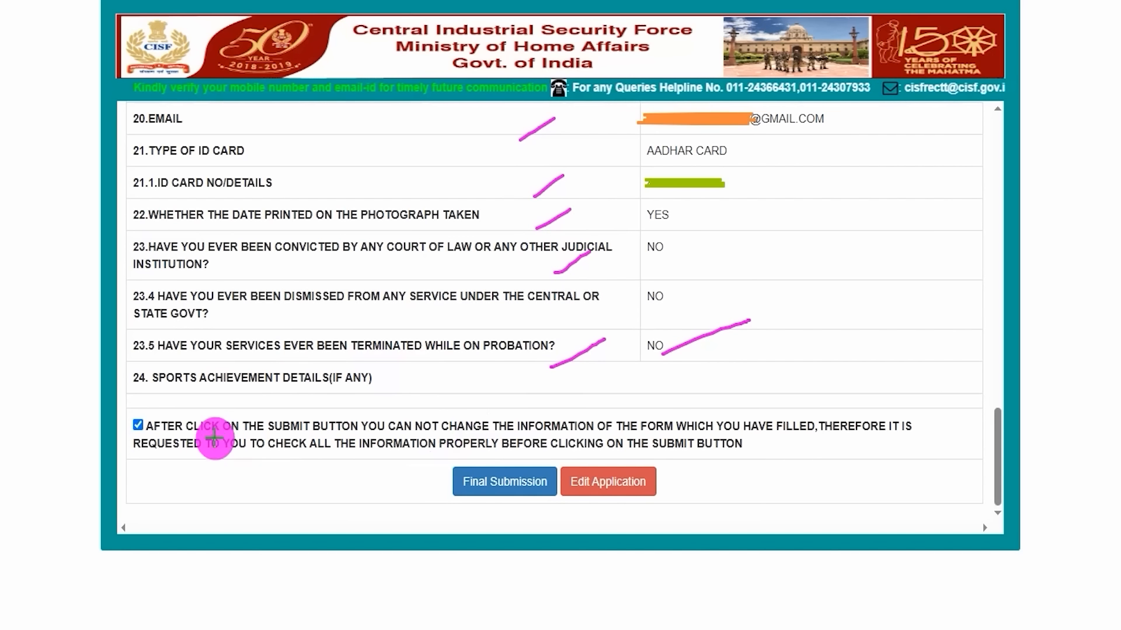
{"action": "left_click_drag", "start_coordinate": [138, 417], "coordinate": [201, 382]}
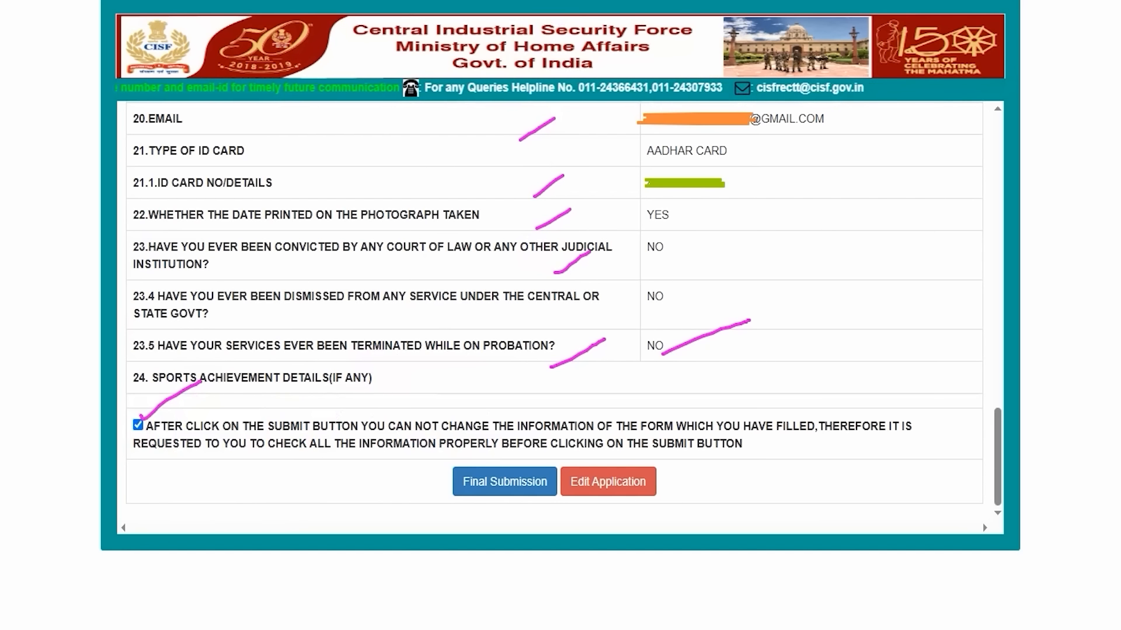
Make the final submission of the previewed application instead of editing it, and proceed to the document upload stage
{"action": "left_click_drag", "start_coordinate": [827, 474], "coordinate": [664, 483]}
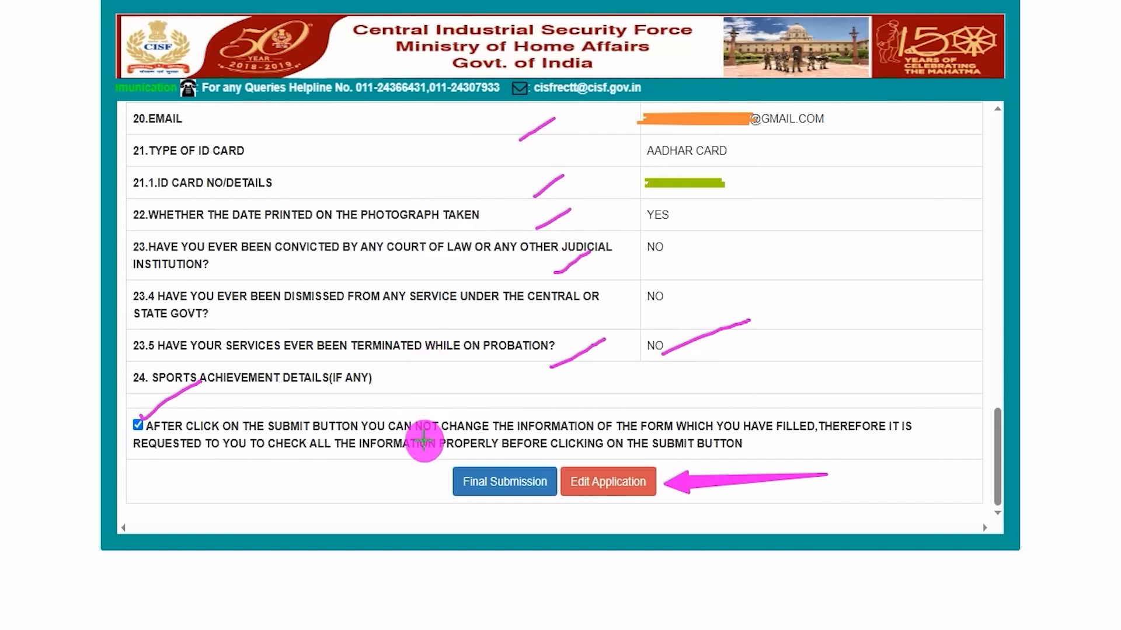
{"action": "mouse_move", "coordinate": [290, 484]}
{"action": "left_mouse_down"}
{"action": "mouse_move", "coordinate": [399, 495]}
{"action": "mouse_move", "coordinate": [444, 485]}
{"action": "left_mouse_up"}
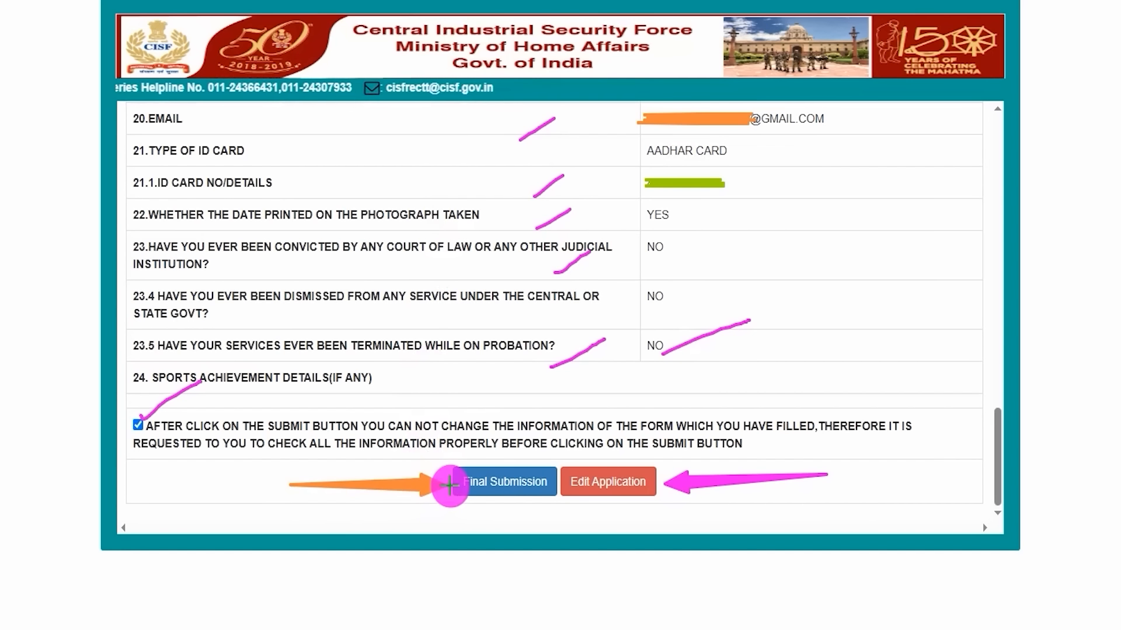
{"action": "left_click", "coordinate": [450, 484]}
Review the documents to upload: DOB/10th certificate, educational certificate, technical qualification certificate, photo and signature
{"action": "left_click_drag", "start_coordinate": [697, 136], "coordinate": [750, 101]}
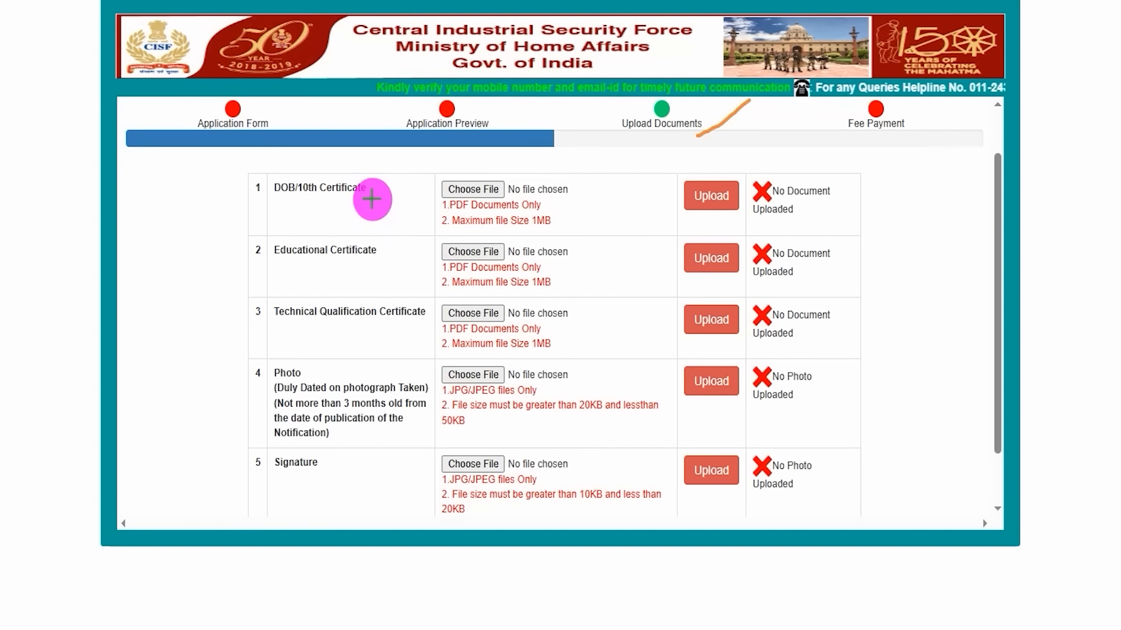
{"action": "left_click_drag", "start_coordinate": [371, 199], "coordinate": [428, 153]}
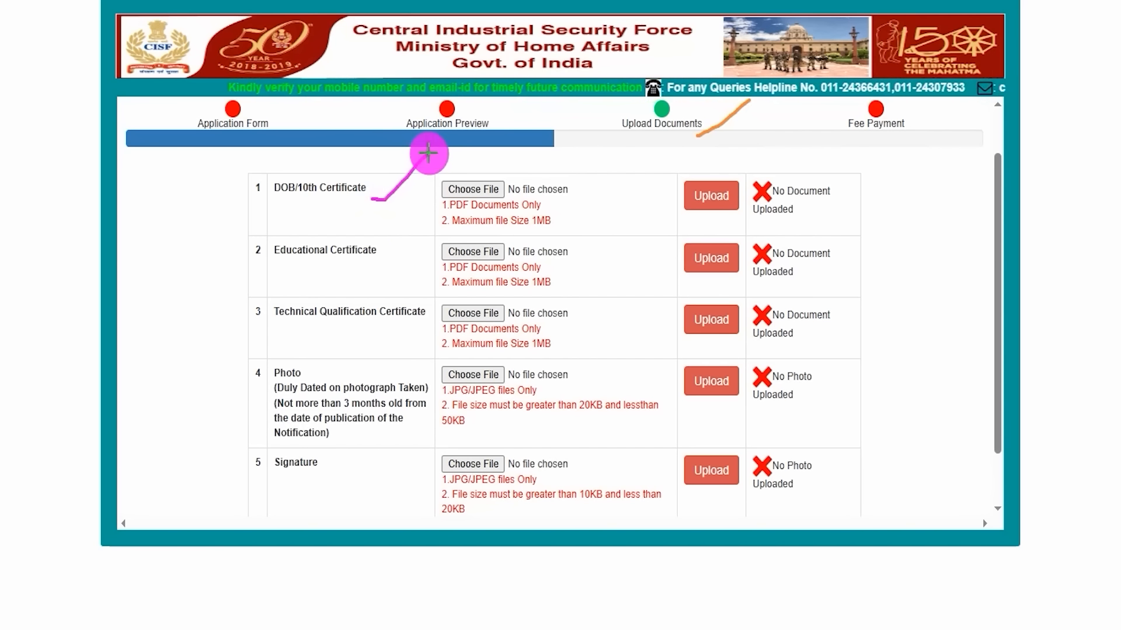
{"action": "left_click_drag", "start_coordinate": [275, 263], "coordinate": [353, 259]}
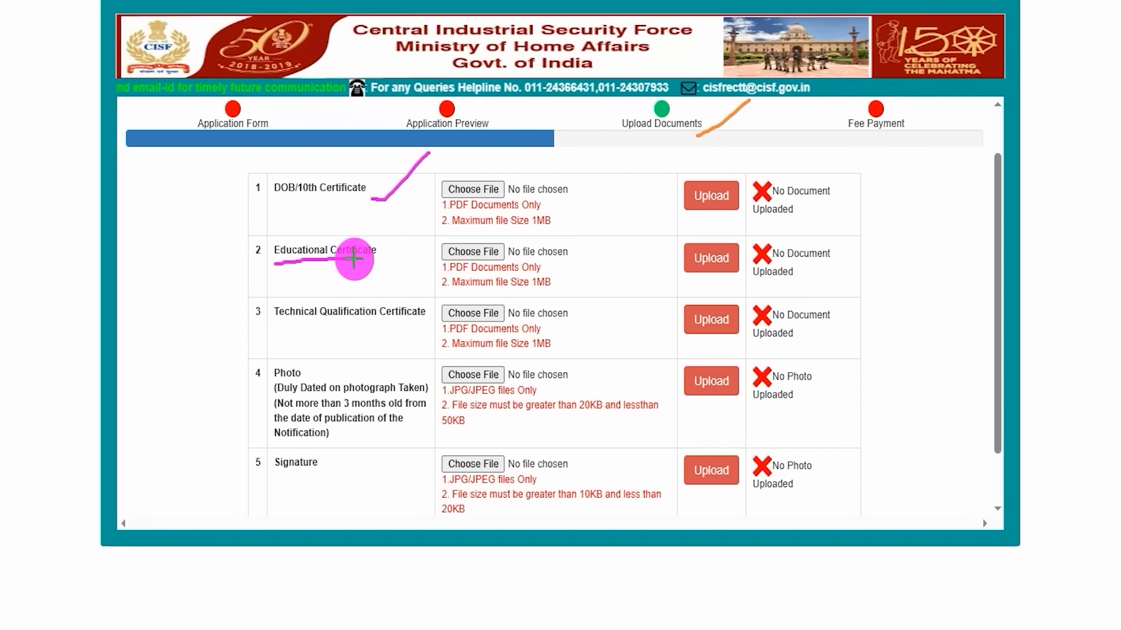
{"action": "left_click_drag", "start_coordinate": [291, 327], "coordinate": [386, 325]}
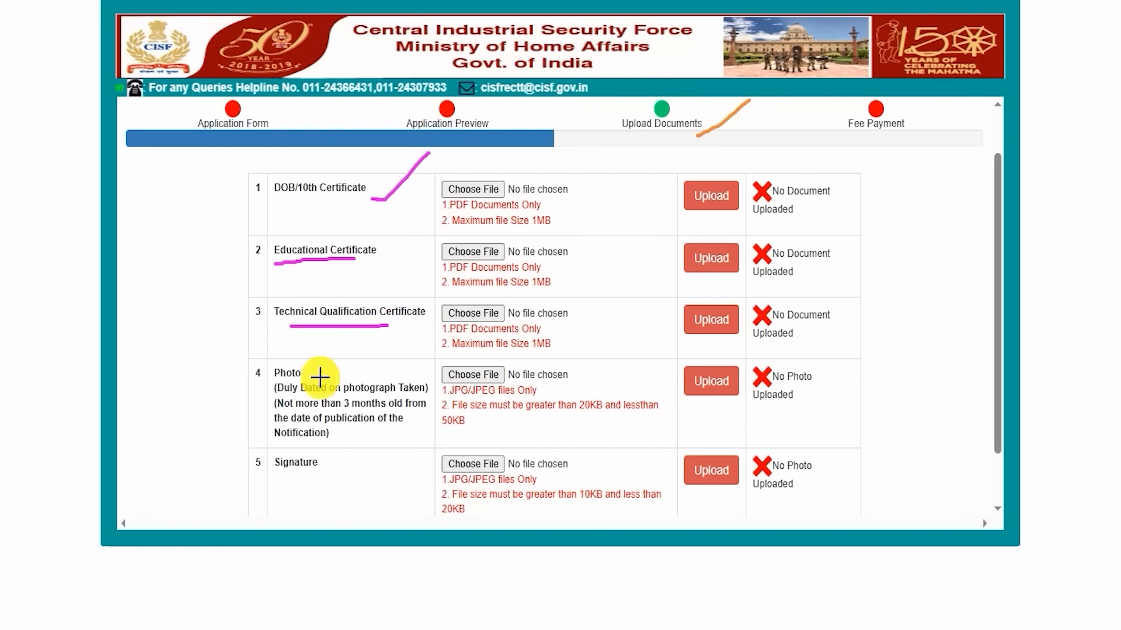
{"action": "left_click_drag", "start_coordinate": [320, 376], "coordinate": [344, 356]}
{"action": "left_click_drag", "start_coordinate": [330, 470], "coordinate": [383, 436]}
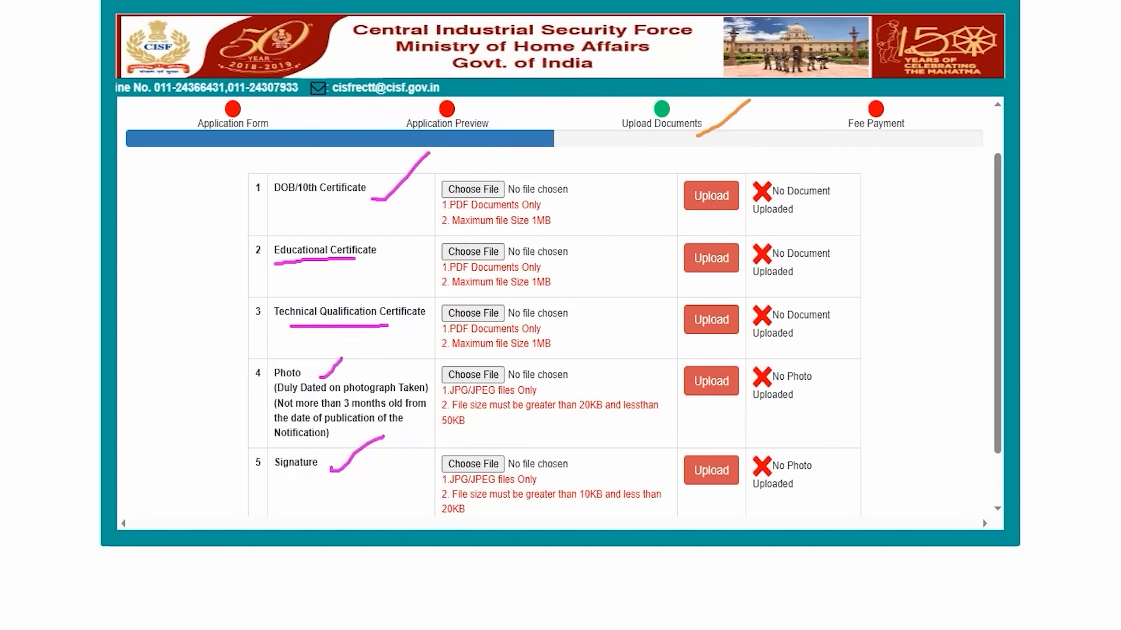
{"action": "key", "text": "e"}
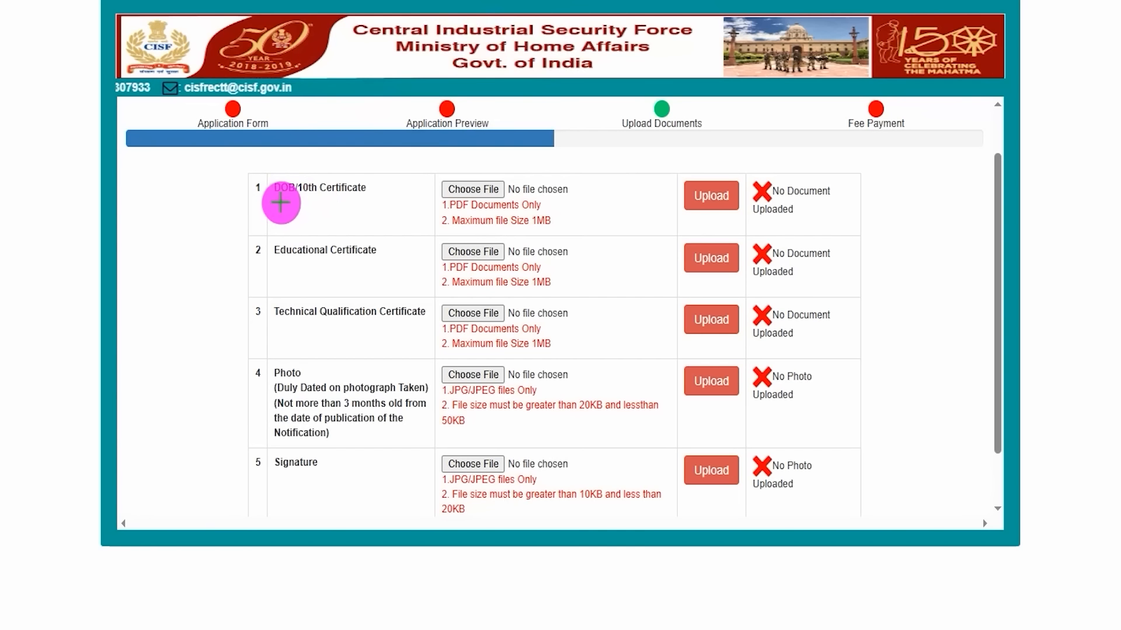
Examine the file format and maximum file size requirements for the DOB/10th certificate upload
{"action": "left_click_drag", "start_coordinate": [268, 201], "coordinate": [366, 200]}
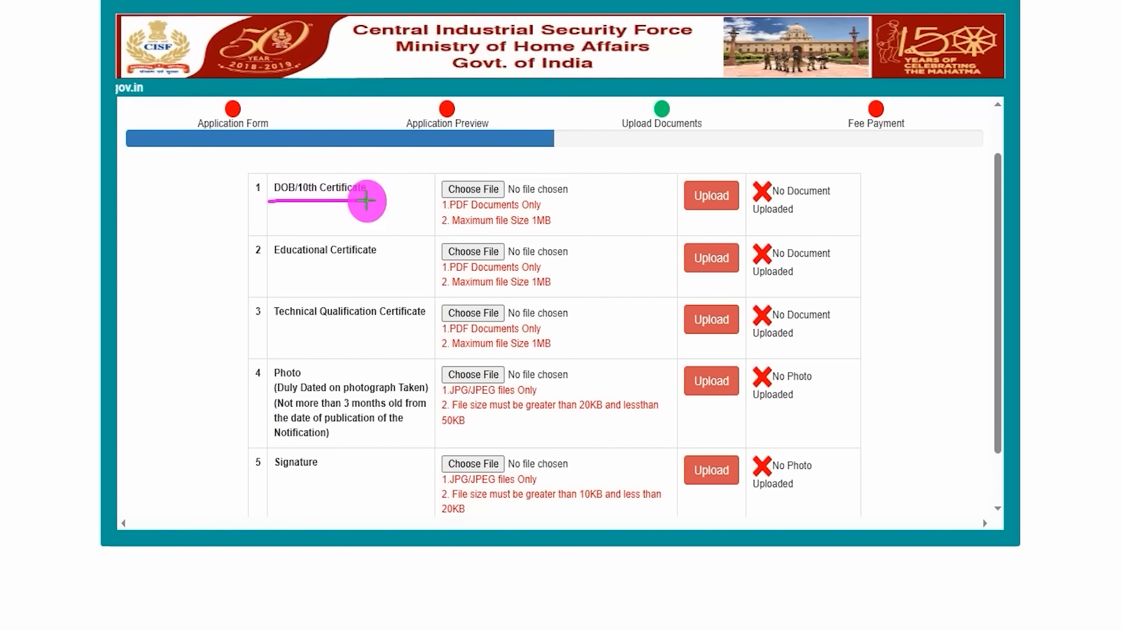
{"action": "left_click_drag", "start_coordinate": [555, 204], "coordinate": [632, 160]}
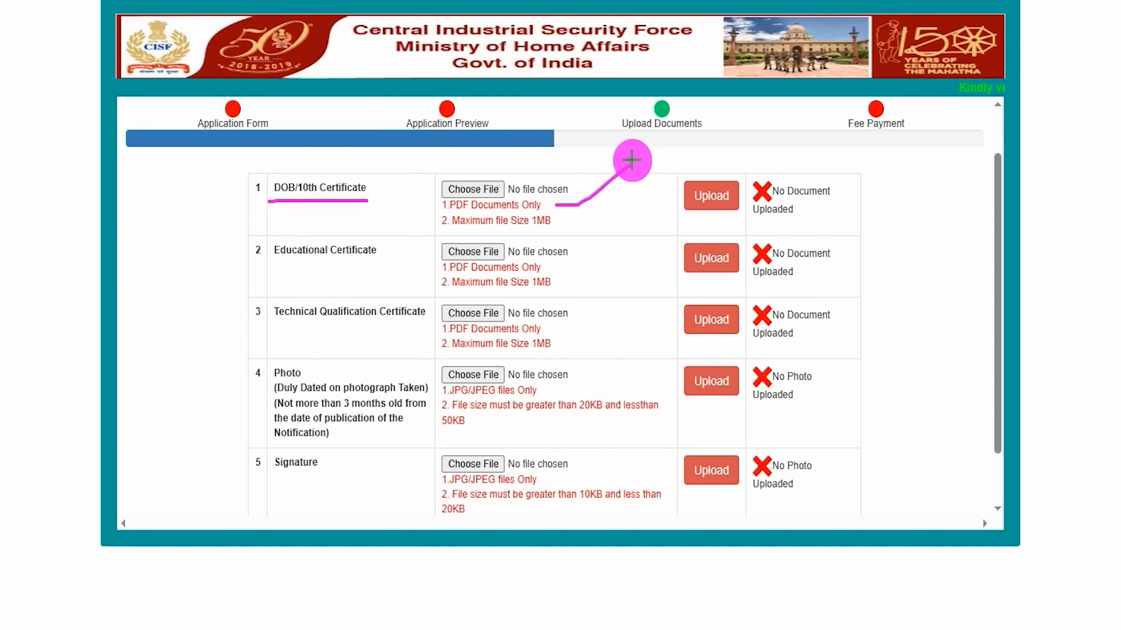
{"action": "left_click_drag", "start_coordinate": [516, 231], "coordinate": [571, 228]}
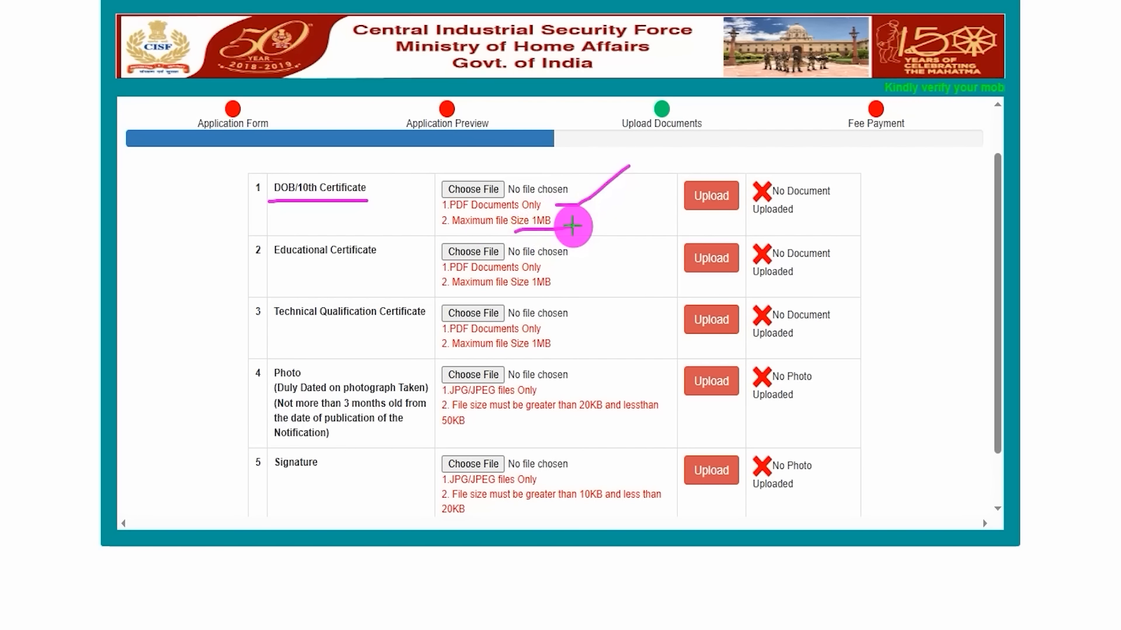